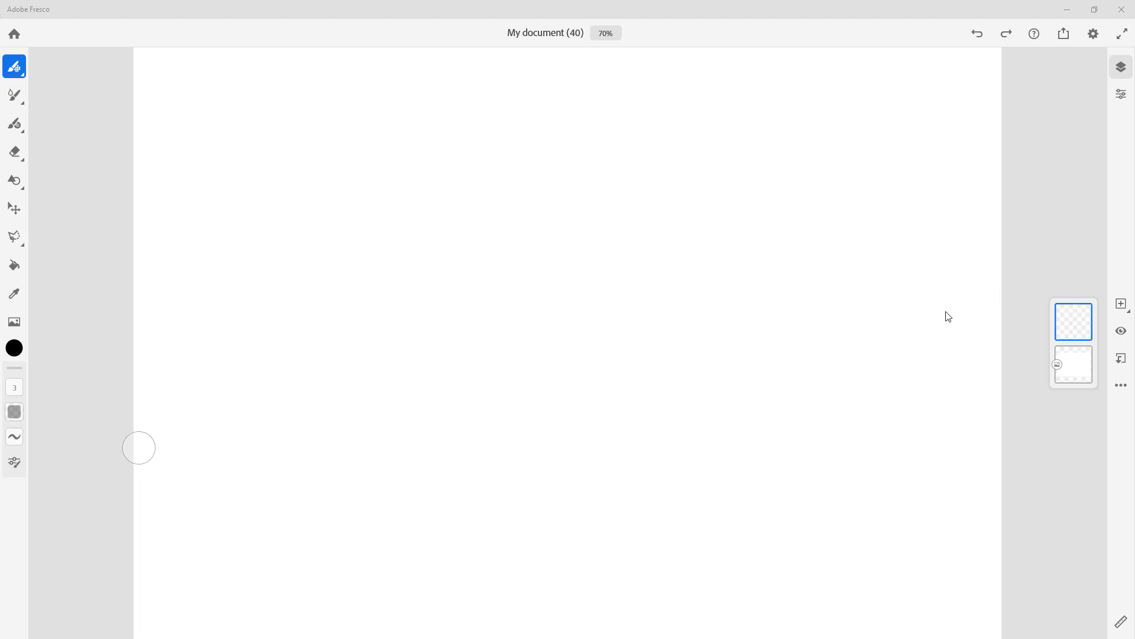
Show the image import sources (Camera, Files, Libraries) for placing a picture
{"action": "left_click", "coordinate": [15, 322]}
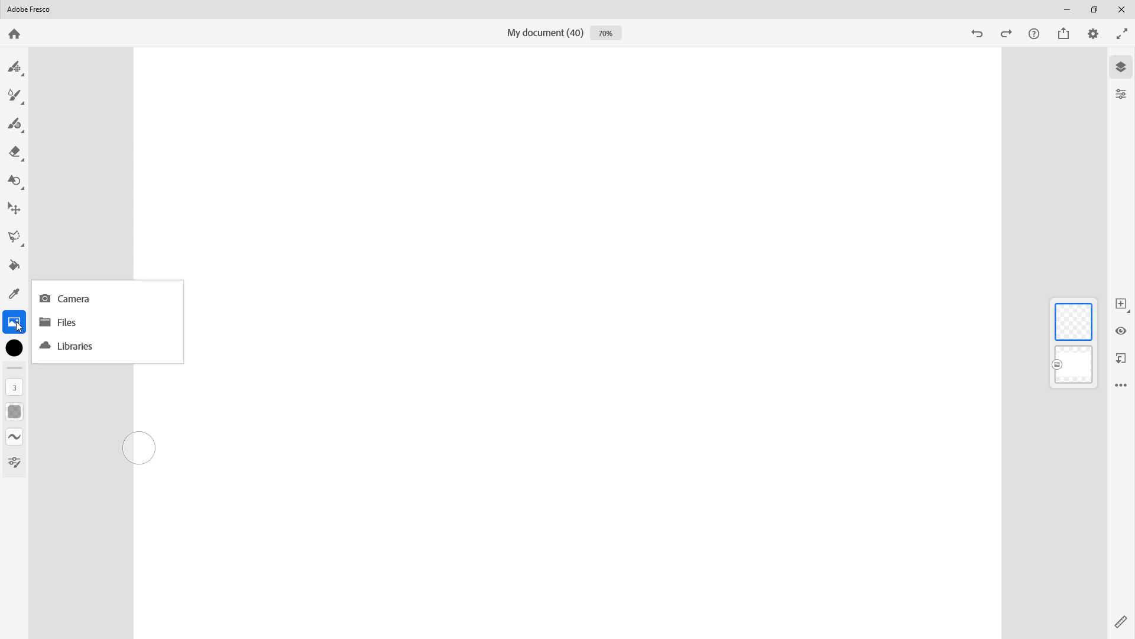
Import _original.jpeg from the Desktop into the document
{"action": "left_click", "coordinate": [71, 325]}
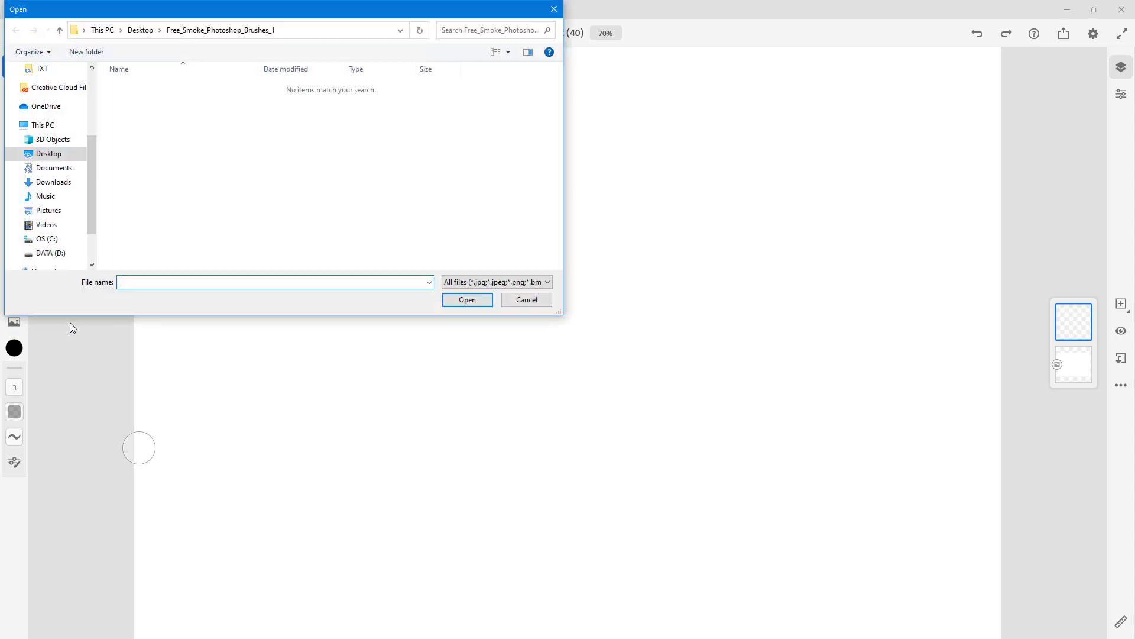
{"action": "left_click", "coordinate": [67, 156]}
{"action": "left_click", "coordinate": [322, 91]}
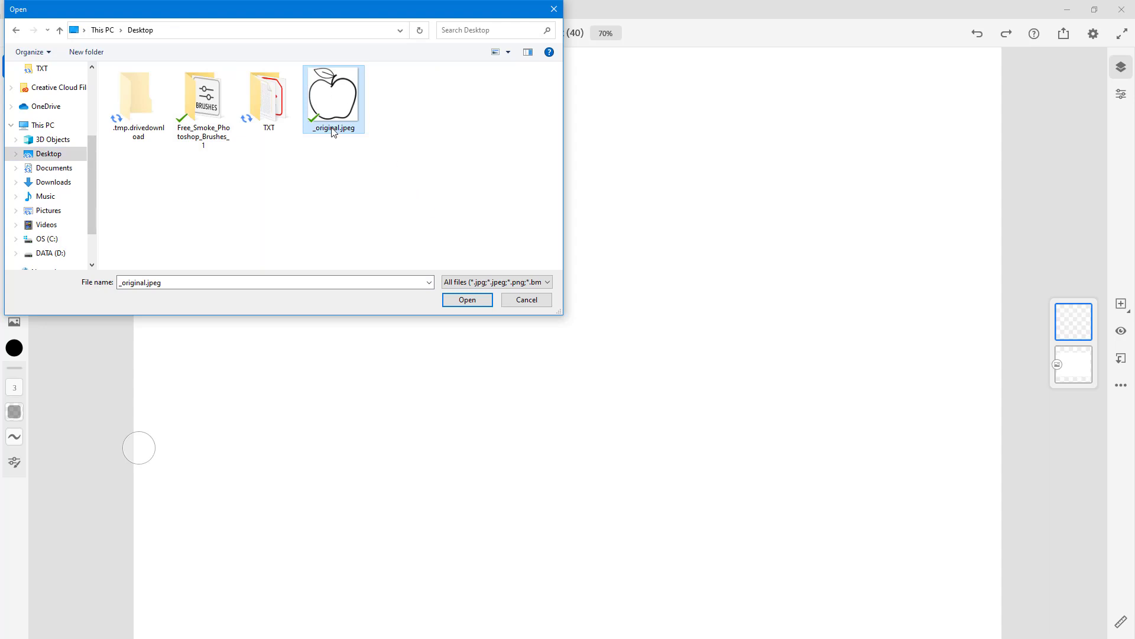
{"action": "left_click", "coordinate": [480, 307]}
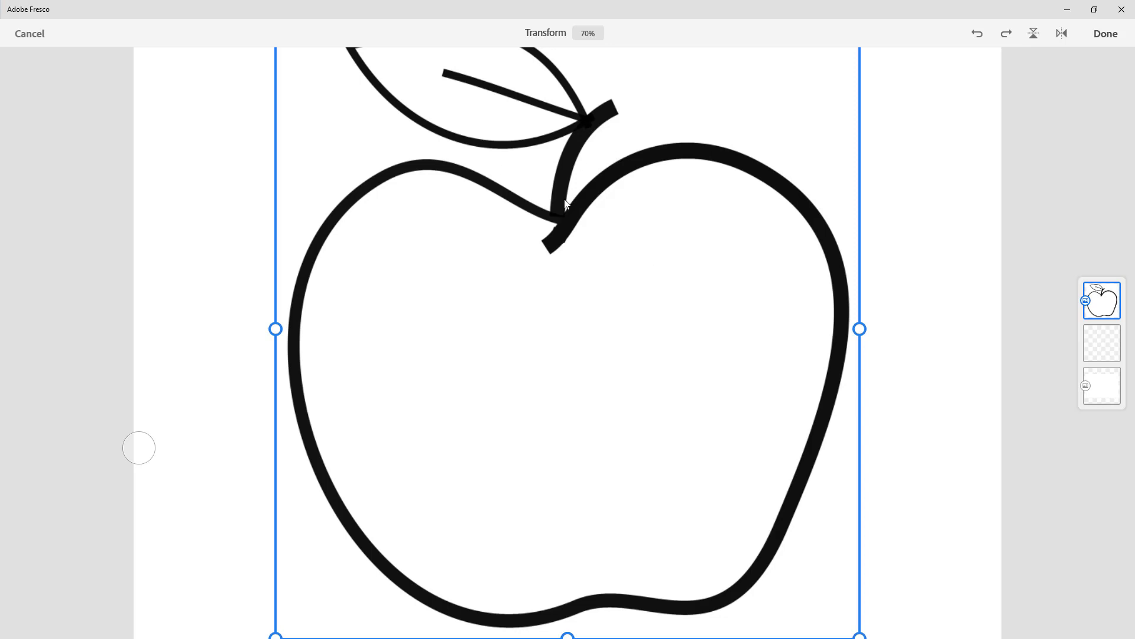
Scale the apple image down, centre it on the canvas and confirm the placement
{"action": "left_click_drag", "start_coordinate": [648, 173], "coordinate": [726, 311]}
{"action": "left_click_drag", "start_coordinate": [359, 163], "coordinate": [467, 275]}
{"action": "left_click_drag", "start_coordinate": [576, 414], "coordinate": [426, 218]}
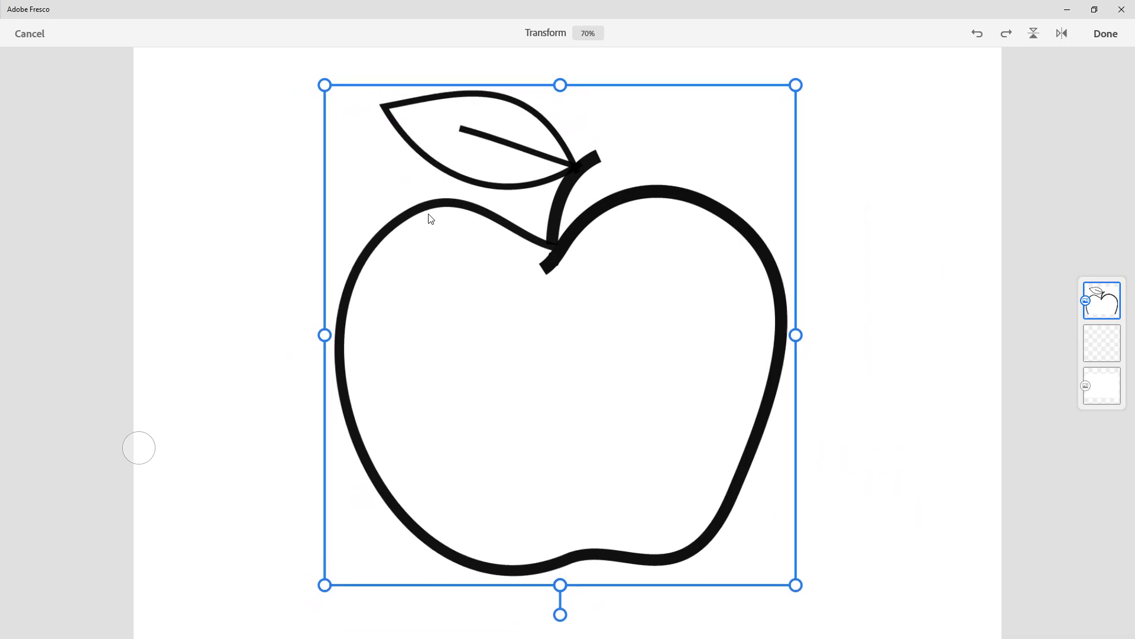
{"action": "left_click", "coordinate": [1106, 33]}
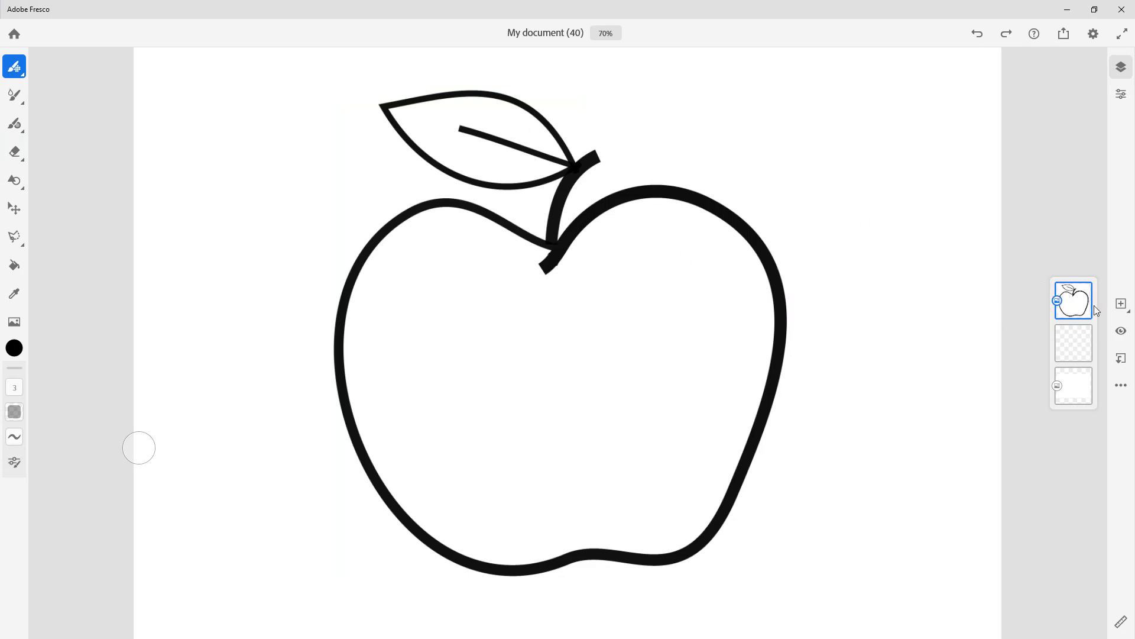
Fade the apple outline layer to about 47% opacity
{"action": "left_click", "coordinate": [1121, 94]}
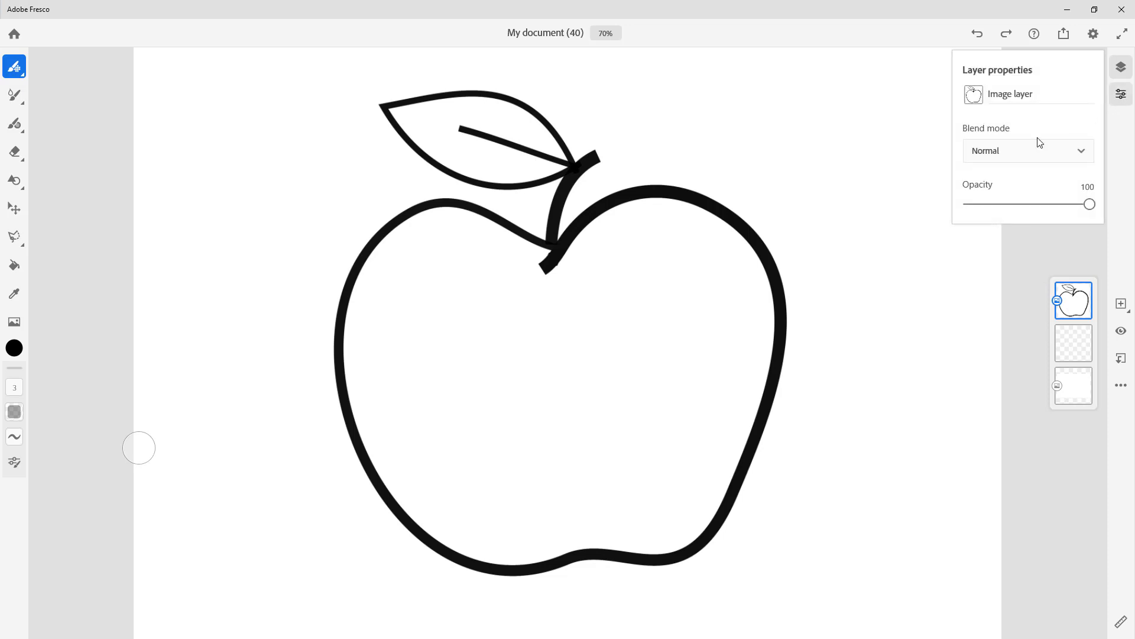
{"action": "left_click_drag", "start_coordinate": [1087, 204], "coordinate": [1023, 218]}
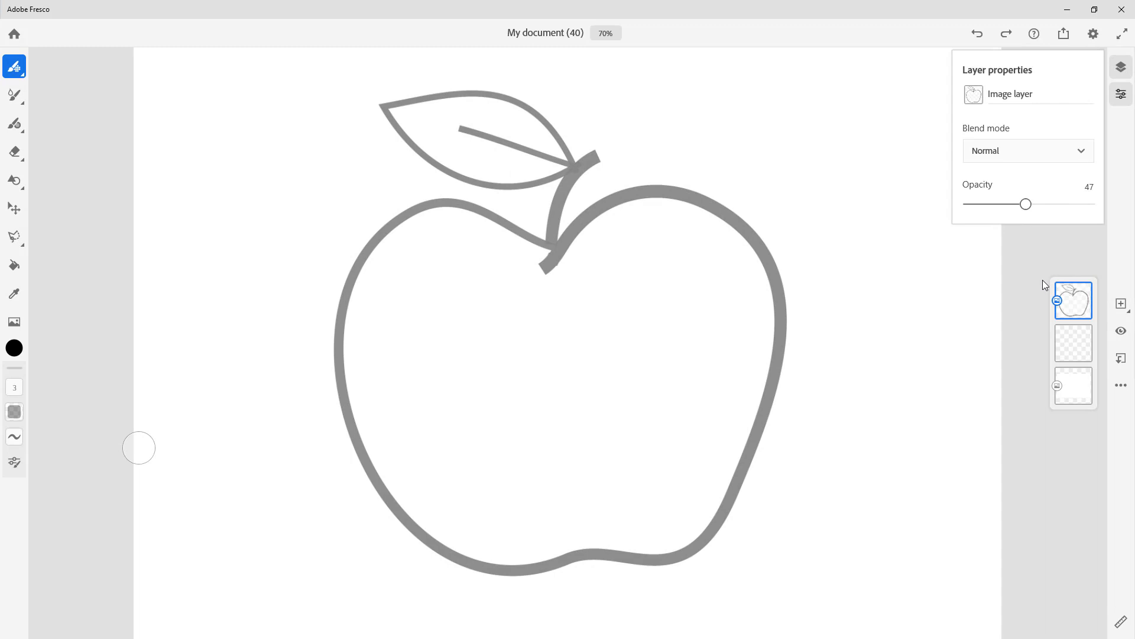
{"action": "left_click", "coordinate": [1075, 302]}
Lock the apple outline layer and move the empty layer above it
{"action": "left_click", "coordinate": [1078, 304]}
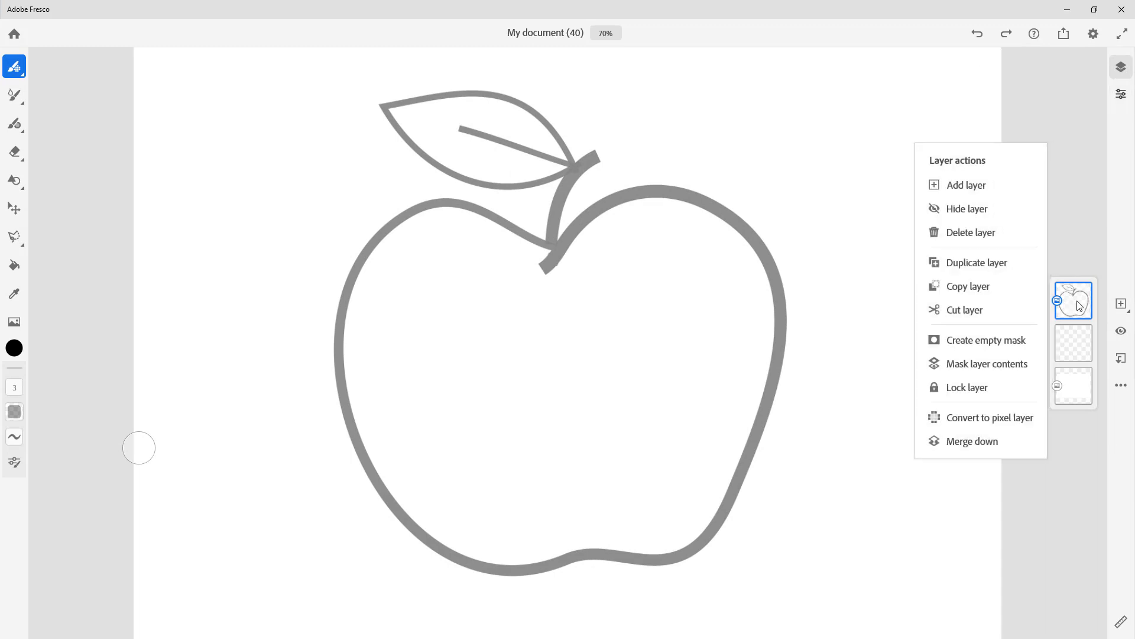
{"action": "left_click", "coordinate": [972, 394]}
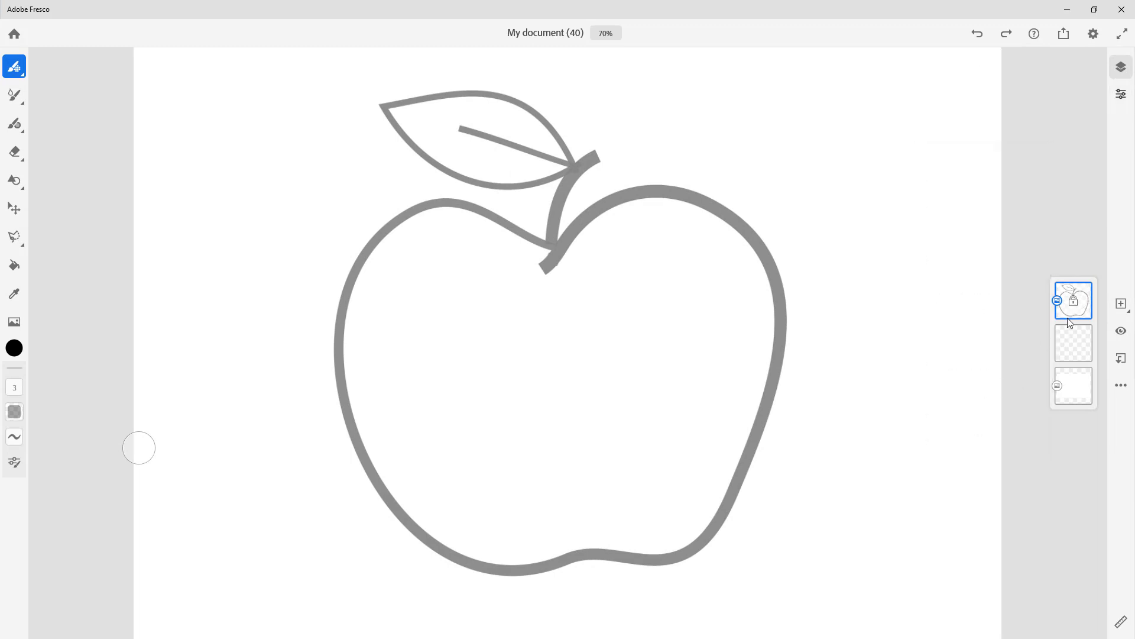
{"action": "left_click", "coordinate": [1078, 352]}
{"action": "left_click_drag", "start_coordinate": [1076, 343], "coordinate": [1077, 296]}
Set the colour to red and pick the Basic Hard round pixel brush
{"action": "left_click", "coordinate": [14, 348]}
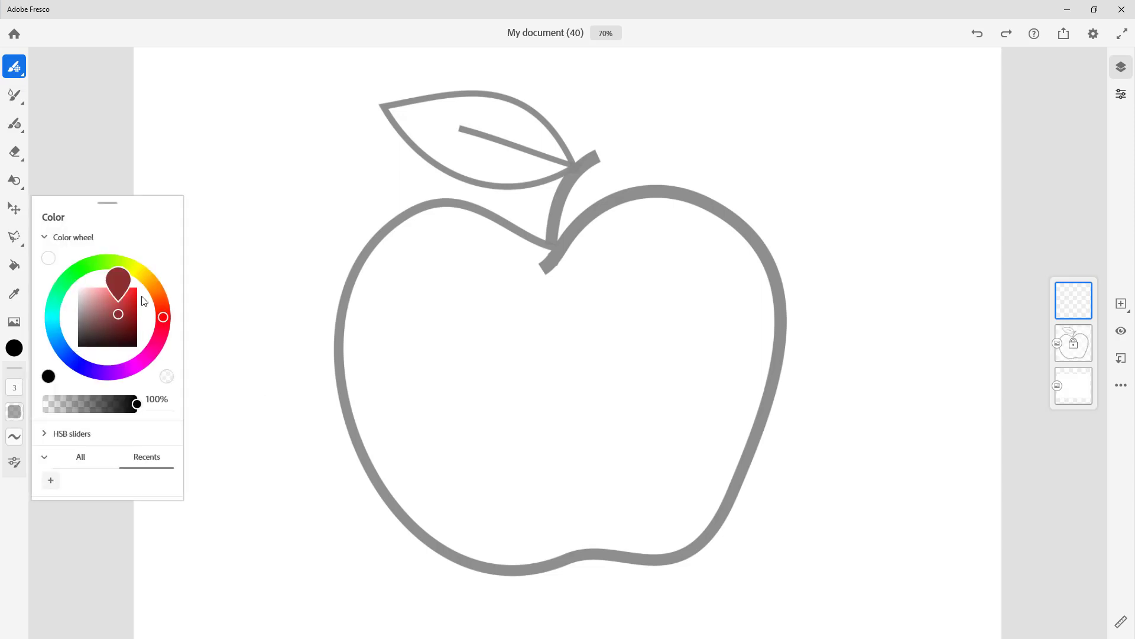
{"action": "left_click", "coordinate": [137, 288]}
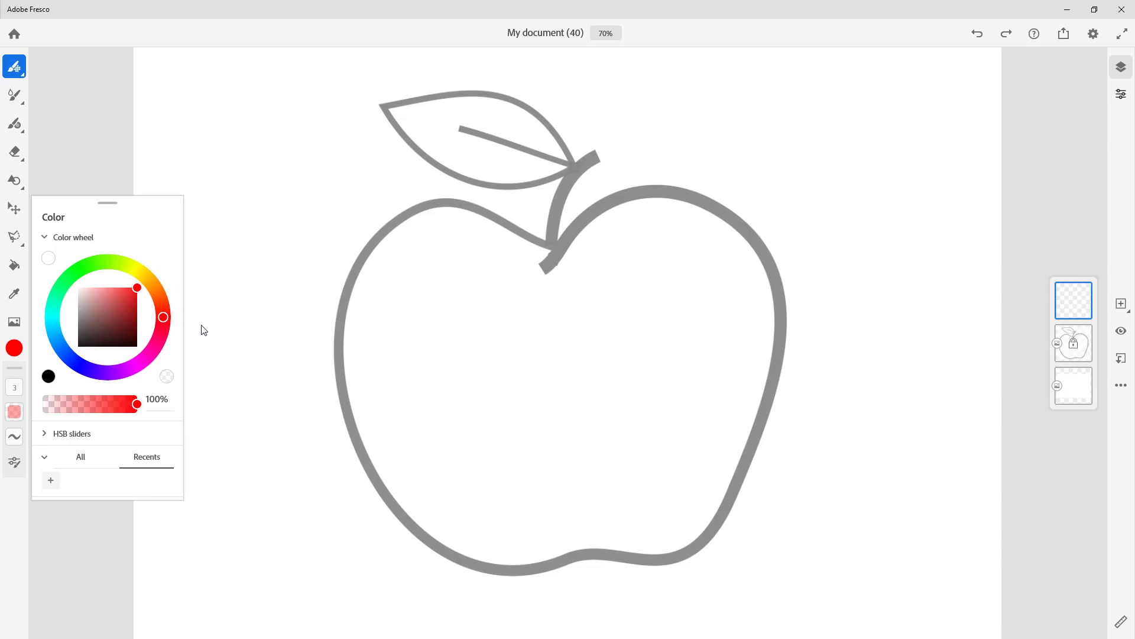
{"action": "left_click", "coordinate": [14, 96]}
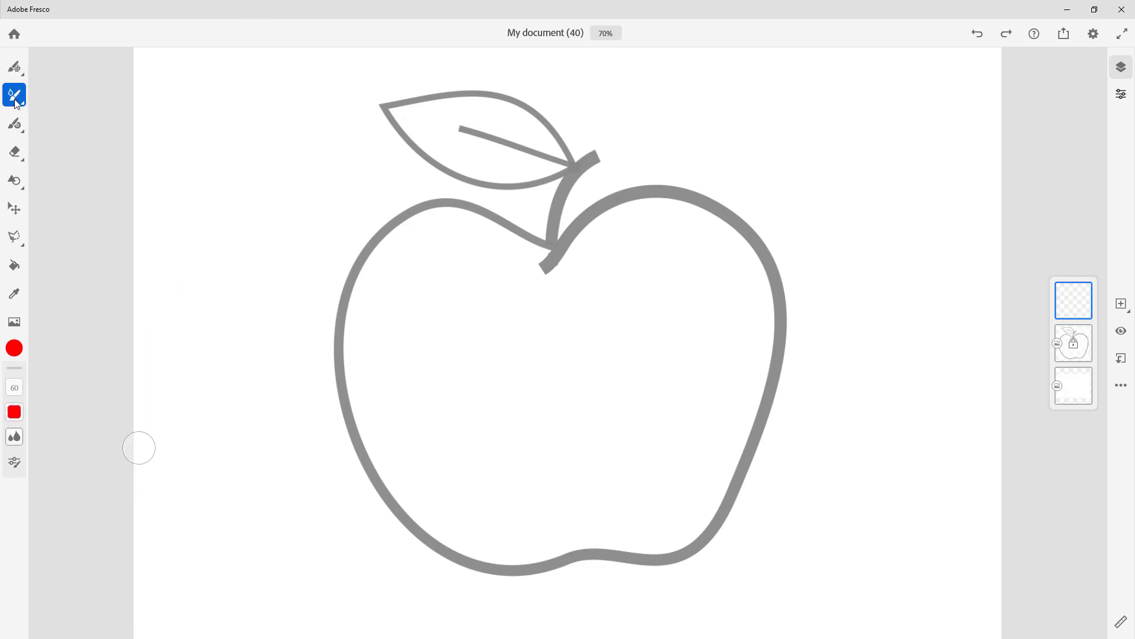
{"action": "left_click", "coordinate": [17, 71]}
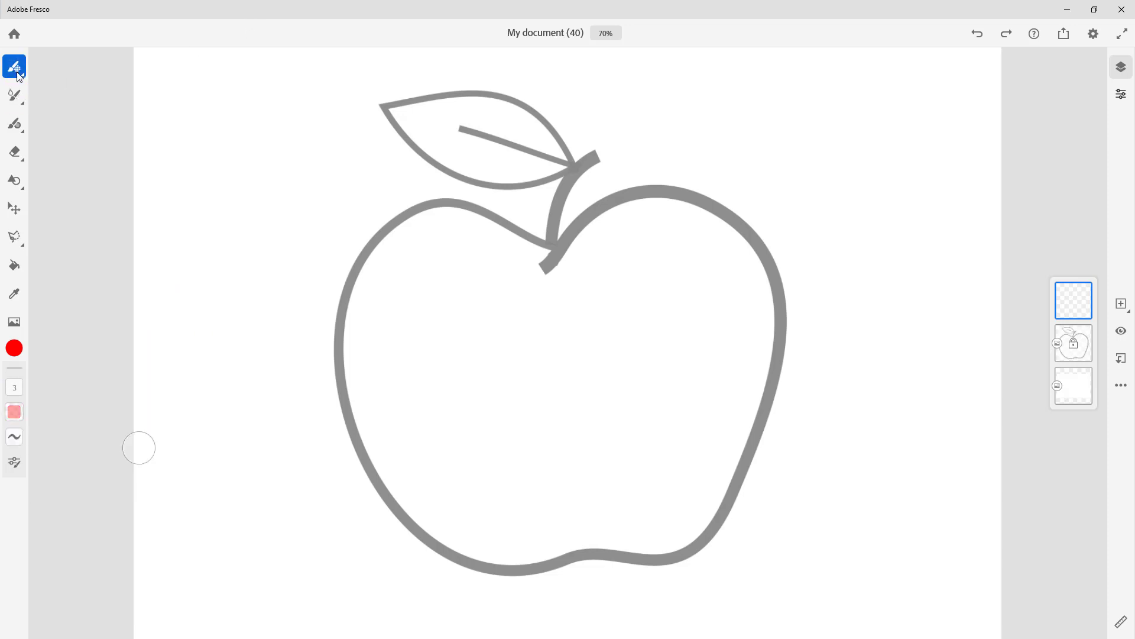
{"action": "left_click", "coordinate": [16, 71]}
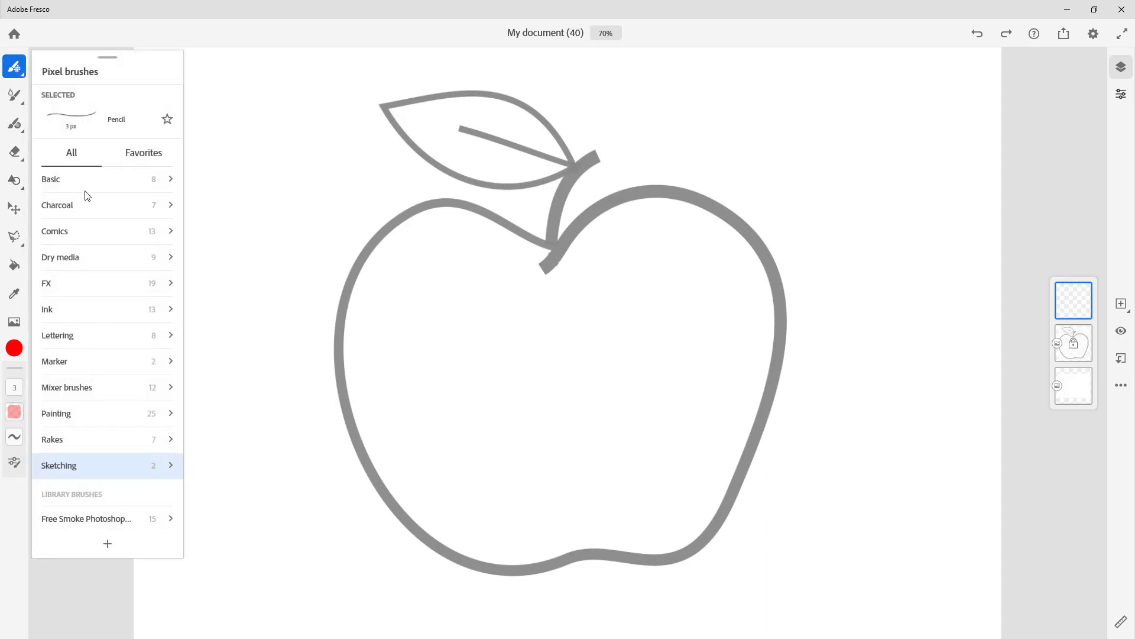
{"action": "left_click", "coordinate": [92, 185]}
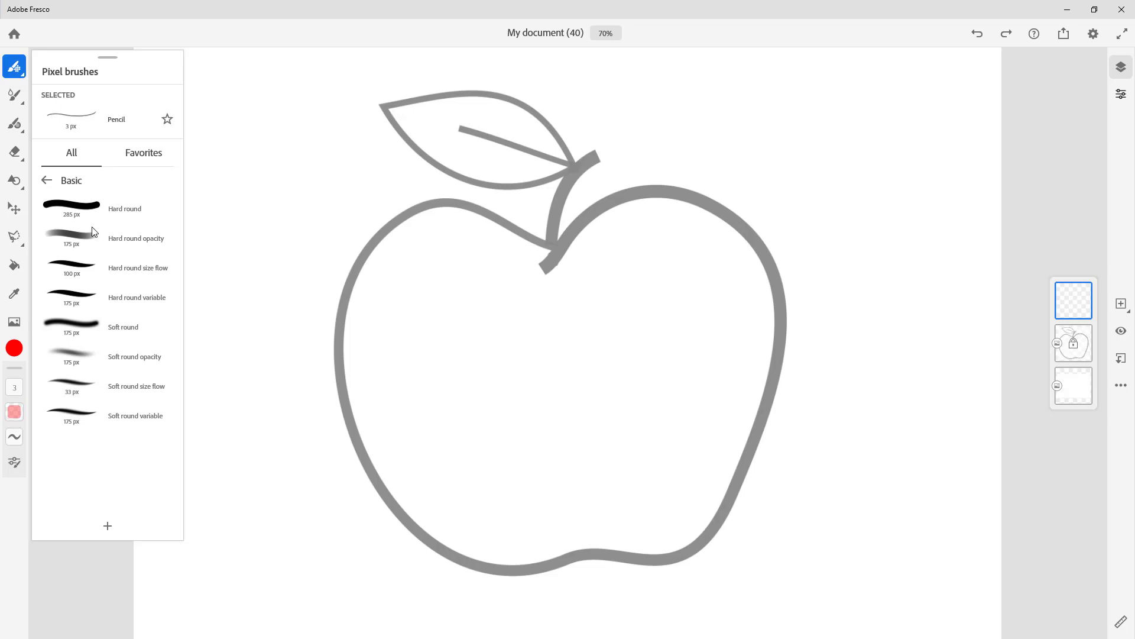
{"action": "left_click", "coordinate": [93, 211]}
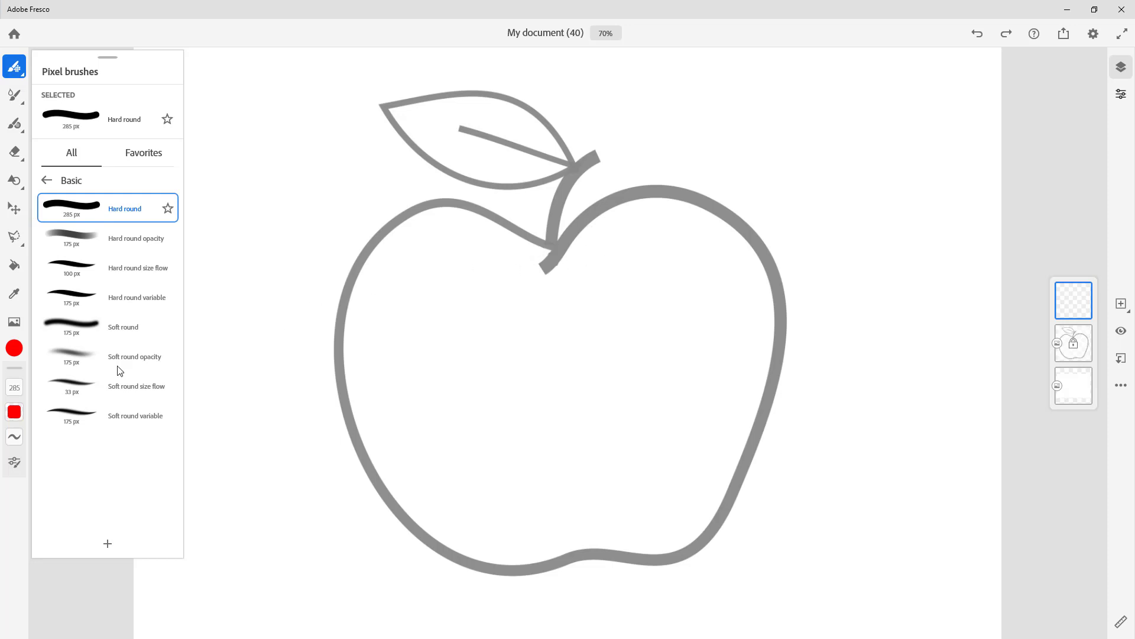
Paint a red test stroke near the stem and undo it
{"action": "left_click", "coordinate": [139, 448]}
{"action": "left_click_drag", "start_coordinate": [593, 231], "coordinate": [557, 252]}
{"action": "key", "text": "ctrl+z"}
{"action": "key", "text": "ctrl+z"}
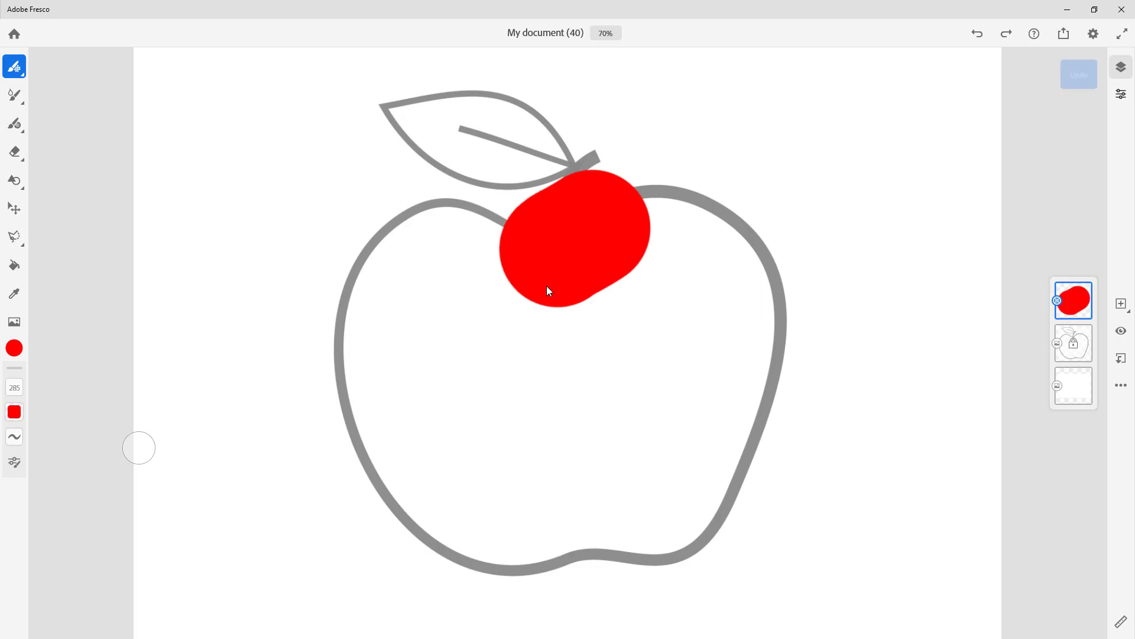
Set brush size to 59, then paint and undo a trial red stroke on the top edge
{"action": "left_click", "coordinate": [14, 392]}
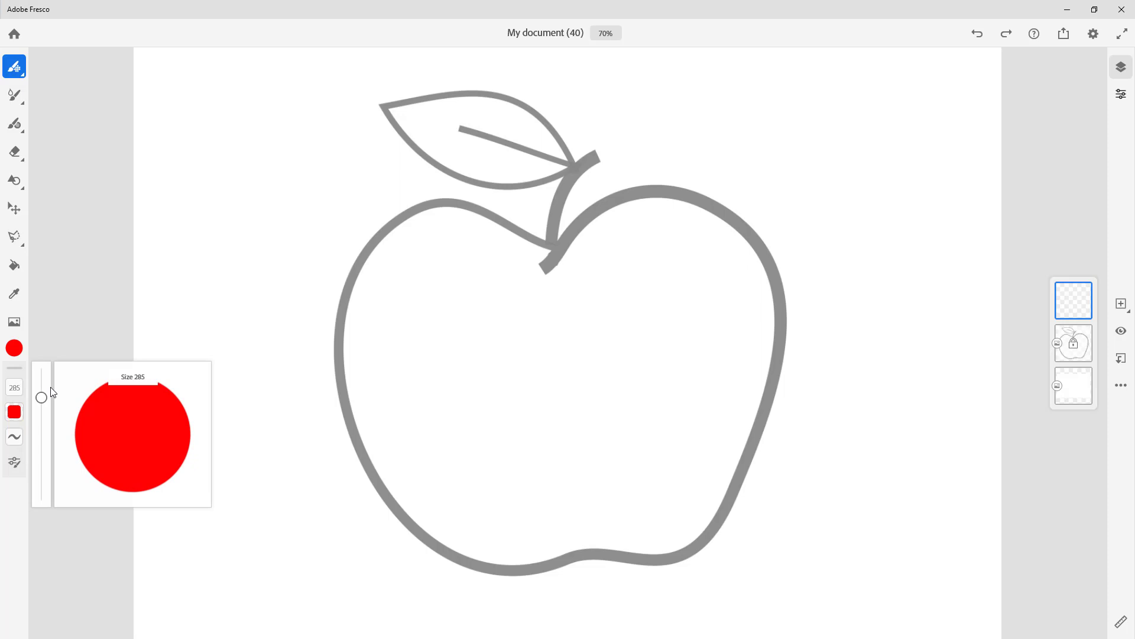
{"action": "left_click_drag", "start_coordinate": [40, 402], "coordinate": [44, 447]}
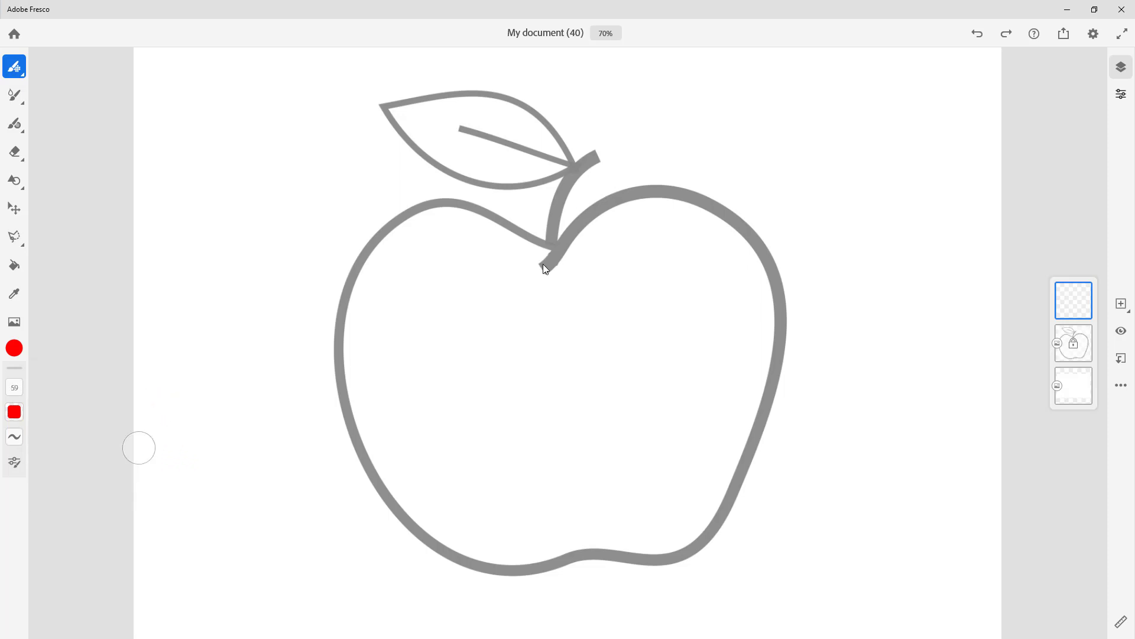
{"action": "mouse_move", "coordinate": [603, 209]}
{"action": "left_mouse_down"}
{"action": "mouse_move", "coordinate": [654, 194]}
{"action": "mouse_move", "coordinate": [708, 203]}
{"action": "left_mouse_up"}
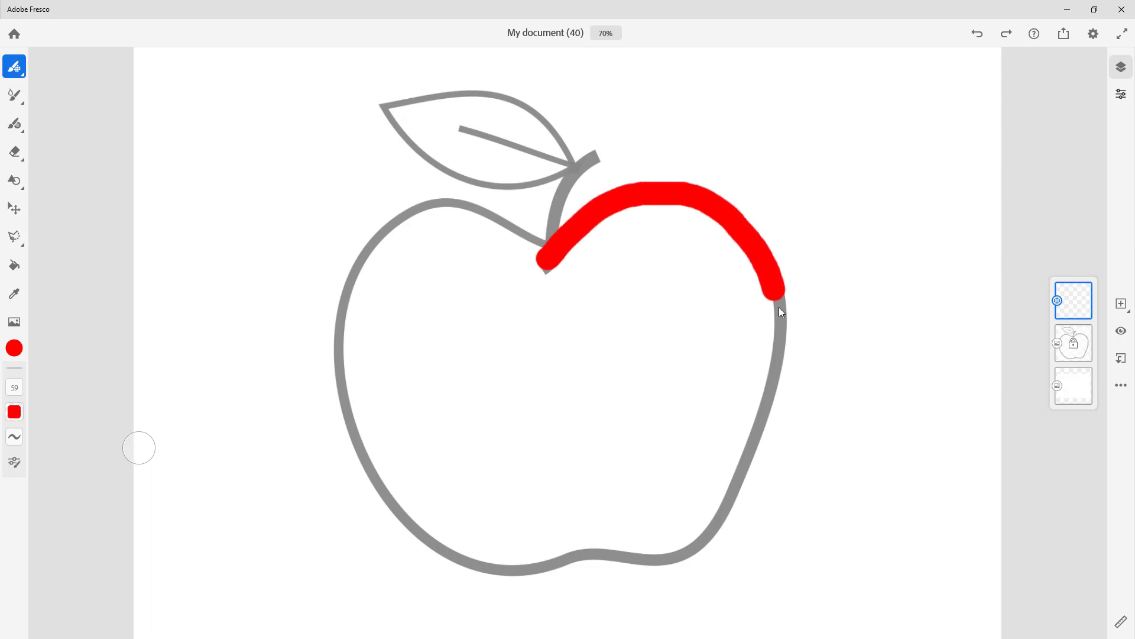
{"action": "left_click_drag", "start_coordinate": [783, 378], "coordinate": [761, 431]}
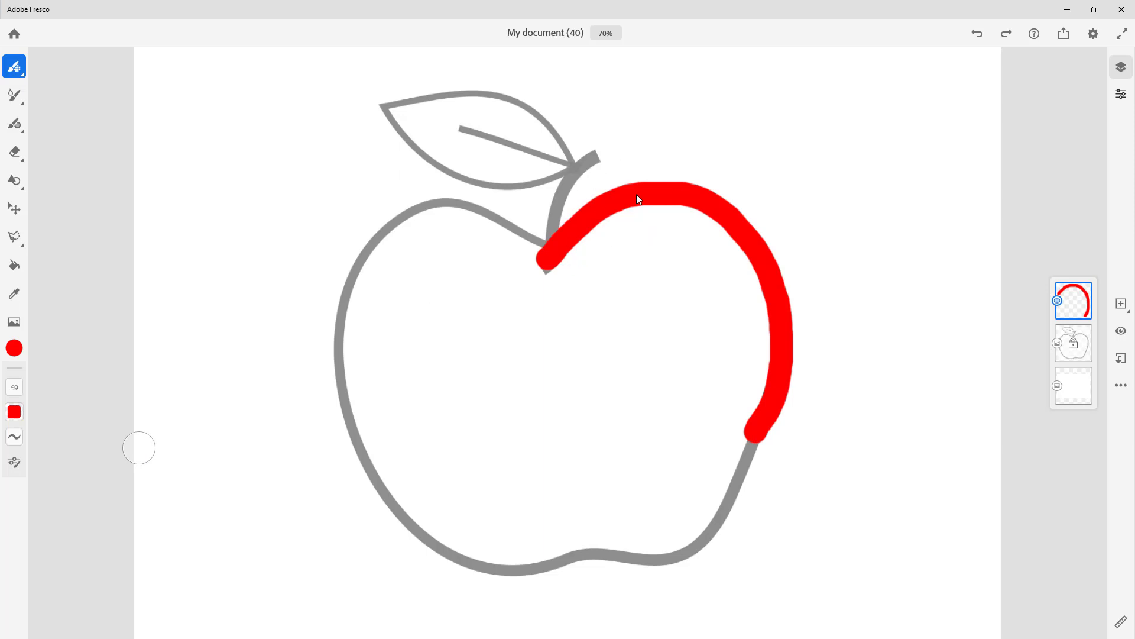
{"action": "key", "text": "ctrl+z"}
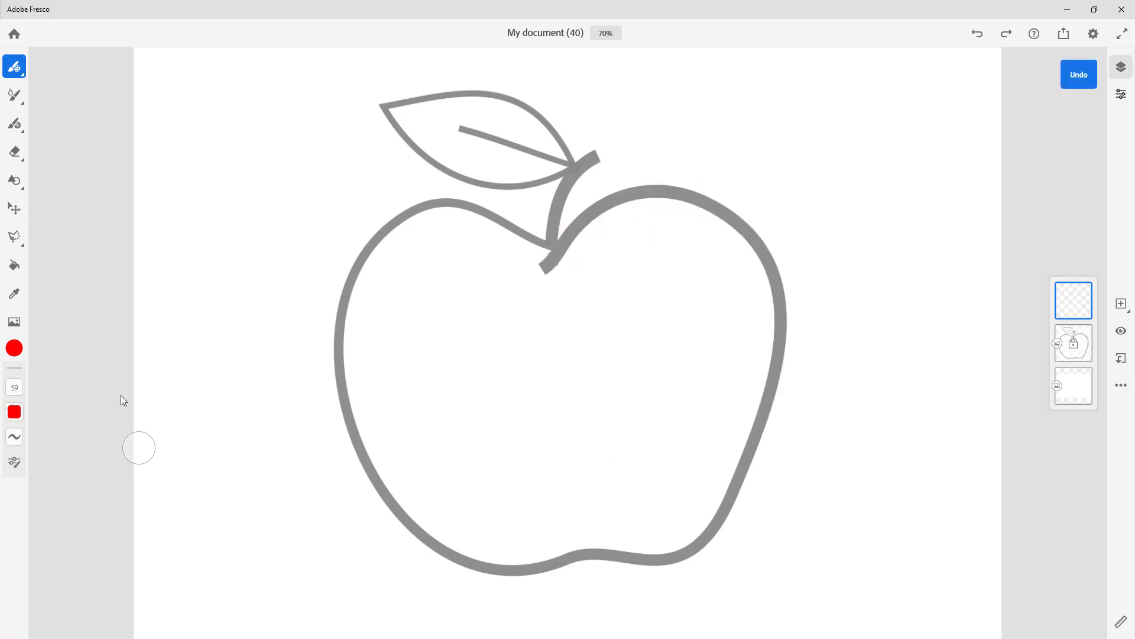
Raise stroke smoothing to 100 and test it with an undone red outline stroke
{"action": "left_click", "coordinate": [17, 444]}
{"action": "left_click_drag", "start_coordinate": [48, 501], "coordinate": [65, 304]}
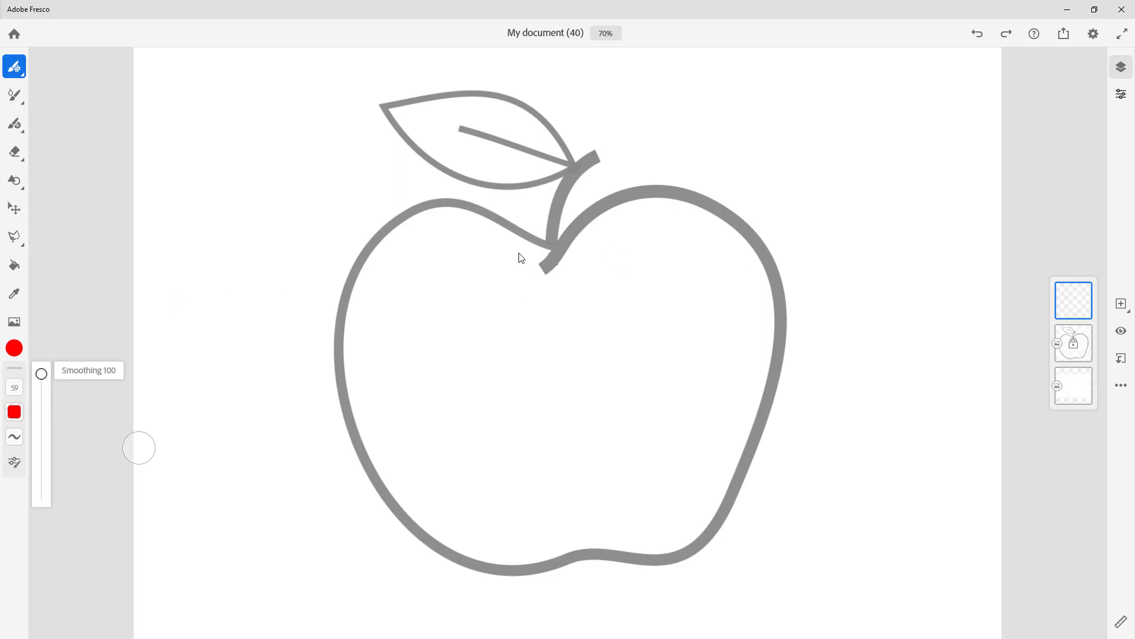
{"action": "mouse_move", "coordinate": [544, 273]}
{"action": "left_mouse_down"}
{"action": "mouse_move", "coordinate": [566, 239]}
{"action": "mouse_move", "coordinate": [631, 208]}
{"action": "mouse_move", "coordinate": [701, 200]}
{"action": "left_mouse_up"}
{"action": "left_click_drag", "start_coordinate": [761, 254], "coordinate": [755, 255]}
{"action": "key", "text": "ctrl+z"}
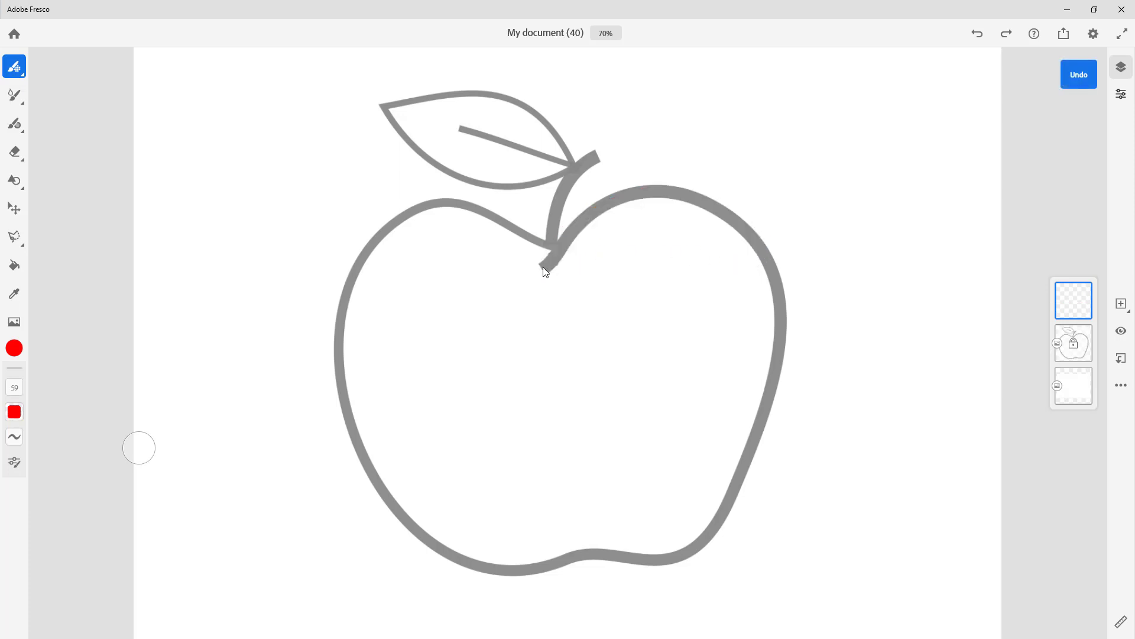
Trace the red outline along the apple's top, right, bottom and left edges, then add a layer
{"action": "left_click_drag", "start_coordinate": [615, 206], "coordinate": [699, 200]}
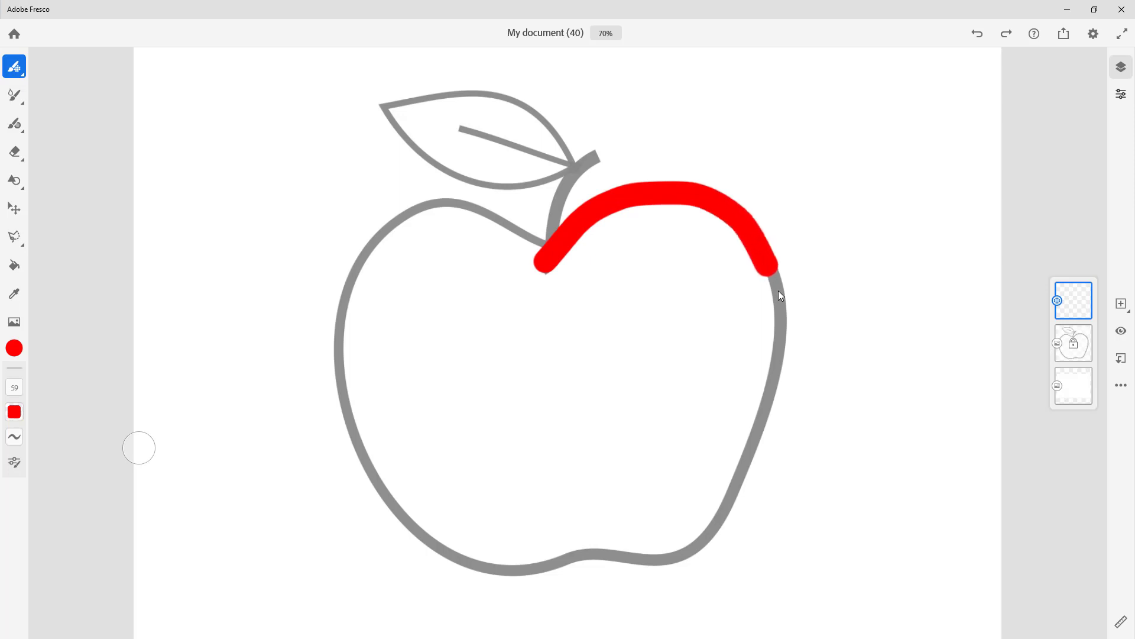
{"action": "left_click_drag", "start_coordinate": [784, 341], "coordinate": [764, 422]}
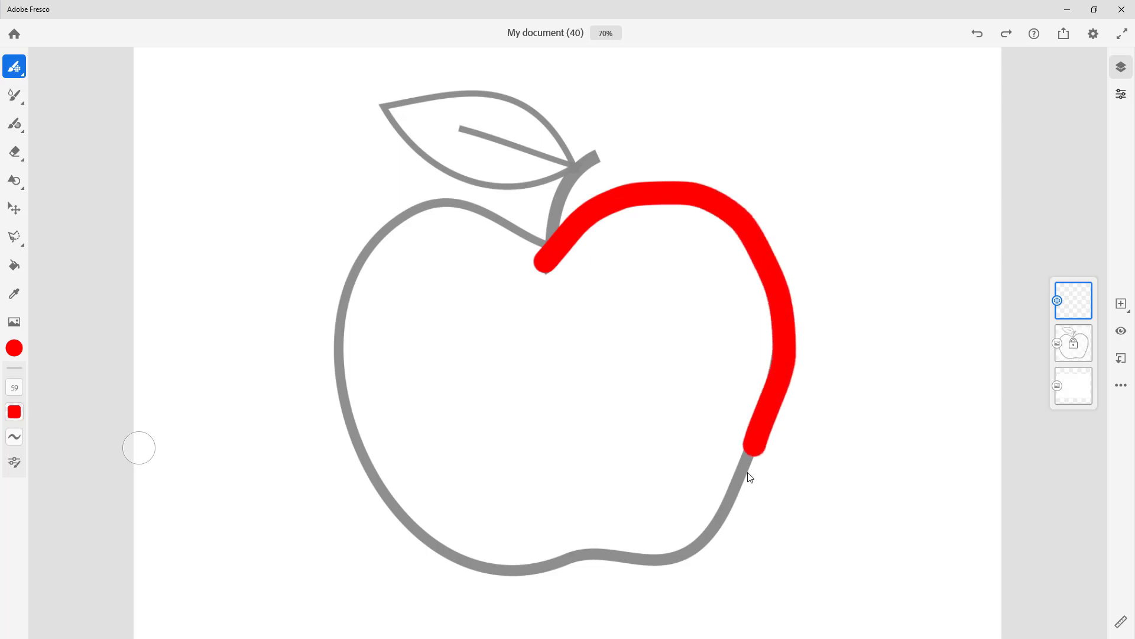
{"action": "left_click_drag", "start_coordinate": [749, 476], "coordinate": [730, 507]}
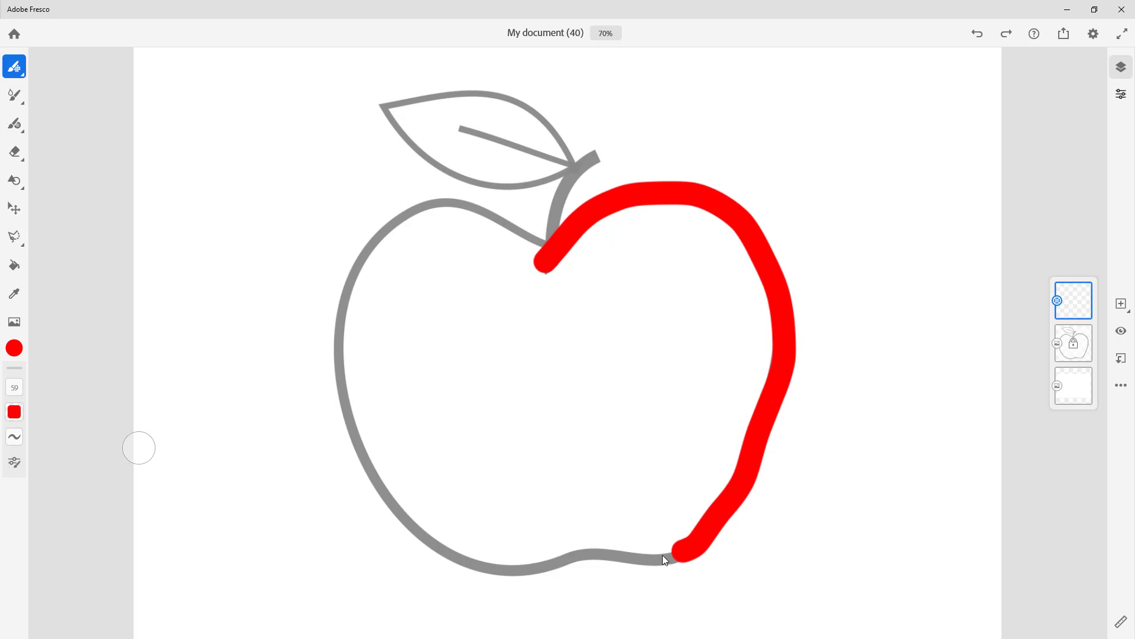
{"action": "left_click_drag", "start_coordinate": [616, 561], "coordinate": [458, 560]}
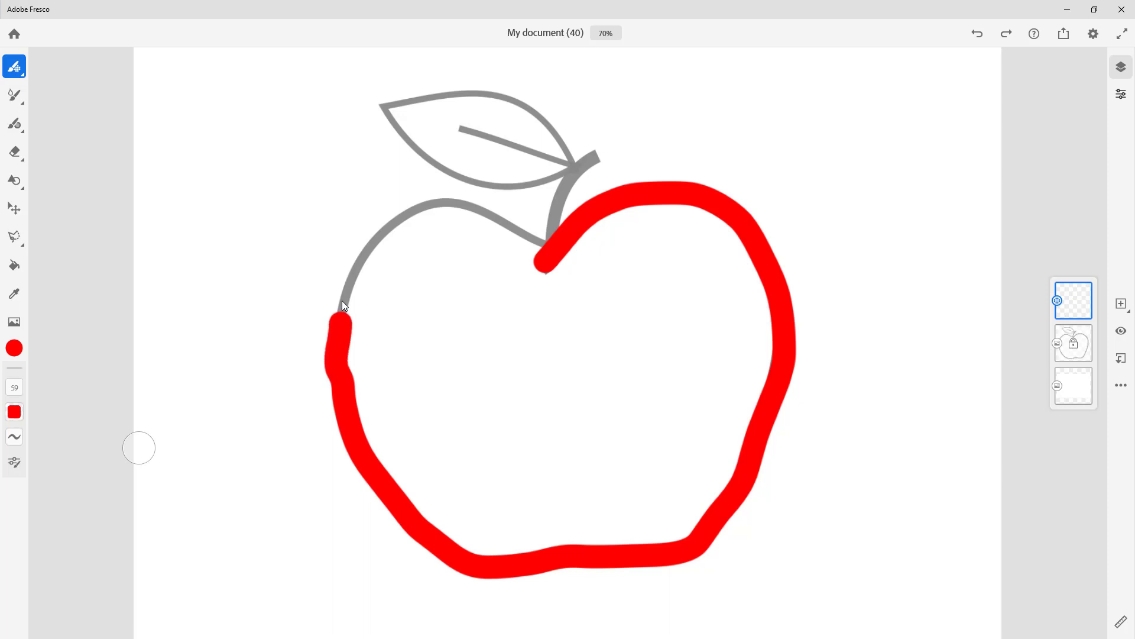
{"action": "left_click_drag", "start_coordinate": [427, 214], "coordinate": [497, 215]}
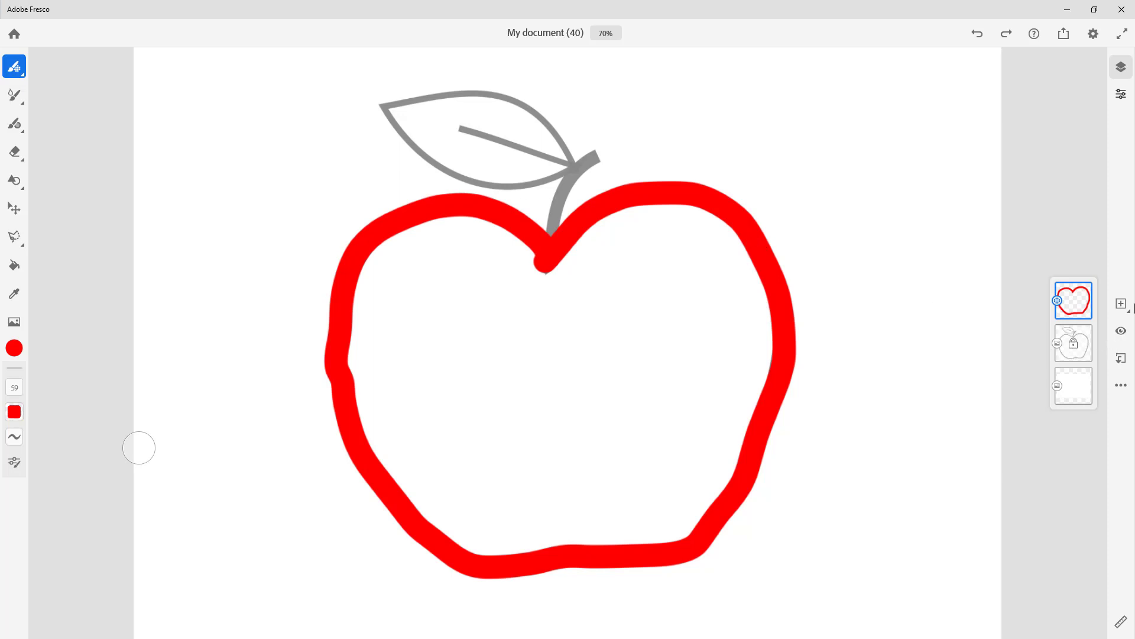
{"action": "left_click", "coordinate": [1121, 303]}
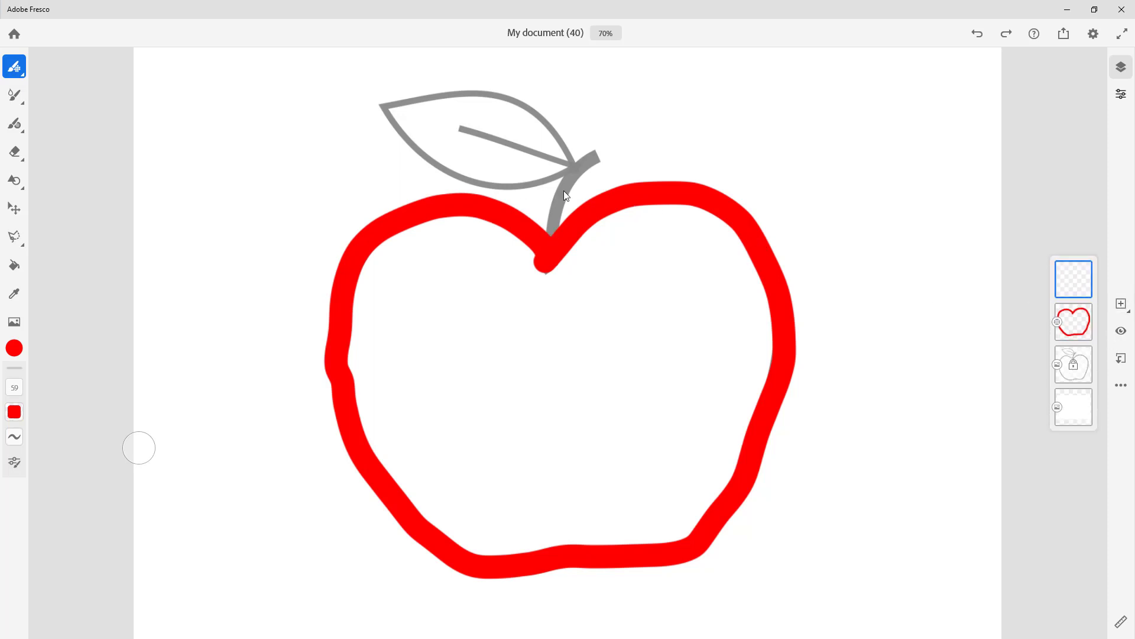
Paint a dark brown stem rising from the apple's dip
{"action": "left_click", "coordinate": [14, 348]}
{"action": "mouse_move", "coordinate": [111, 318]}
{"action": "left_mouse_down"}
{"action": "mouse_move", "coordinate": [84, 336]}
{"action": "mouse_move", "coordinate": [101, 320]}
{"action": "left_mouse_up"}
{"action": "left_click", "coordinate": [103, 323]}
{"action": "left_click_drag", "start_coordinate": [549, 238], "coordinate": [562, 192]}
{"action": "left_click_drag", "start_coordinate": [600, 159], "coordinate": [605, 155]}
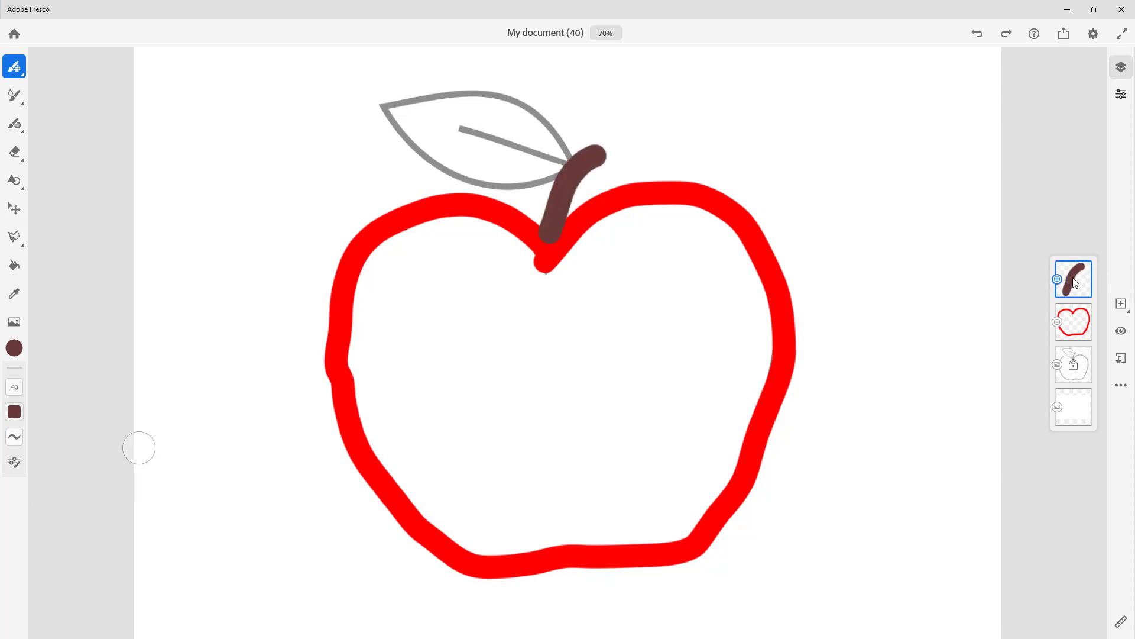
Move the stem layer below the red apple layer, add a new layer and pick green
{"action": "left_click_drag", "start_coordinate": [1076, 278], "coordinate": [1077, 324]}
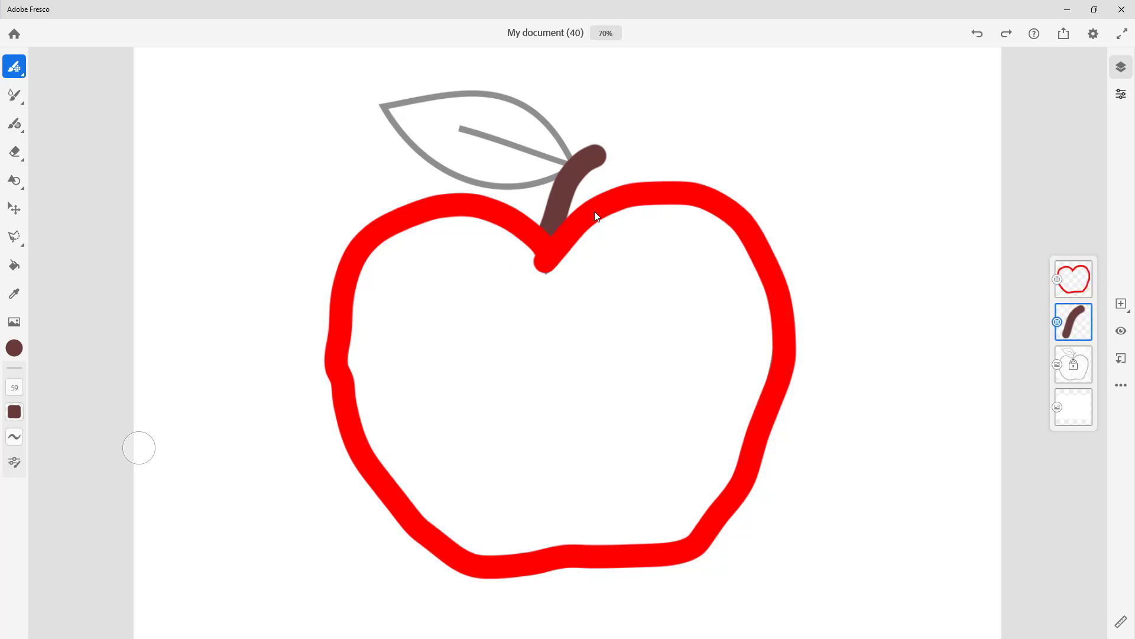
{"action": "left_click", "coordinate": [1122, 304]}
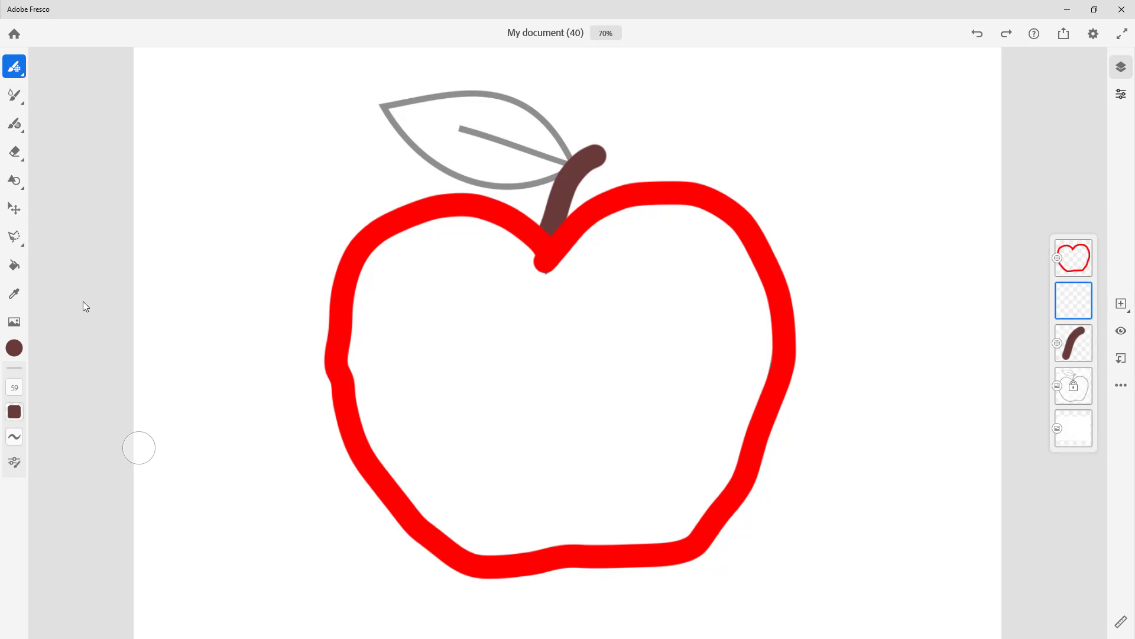
{"action": "left_click", "coordinate": [15, 349]}
{"action": "left_click", "coordinate": [85, 266]}
Trace the leaf's top and bottom edges in green and move its layer behind the stem
{"action": "left_click_drag", "start_coordinate": [116, 318], "coordinate": [138, 312]}
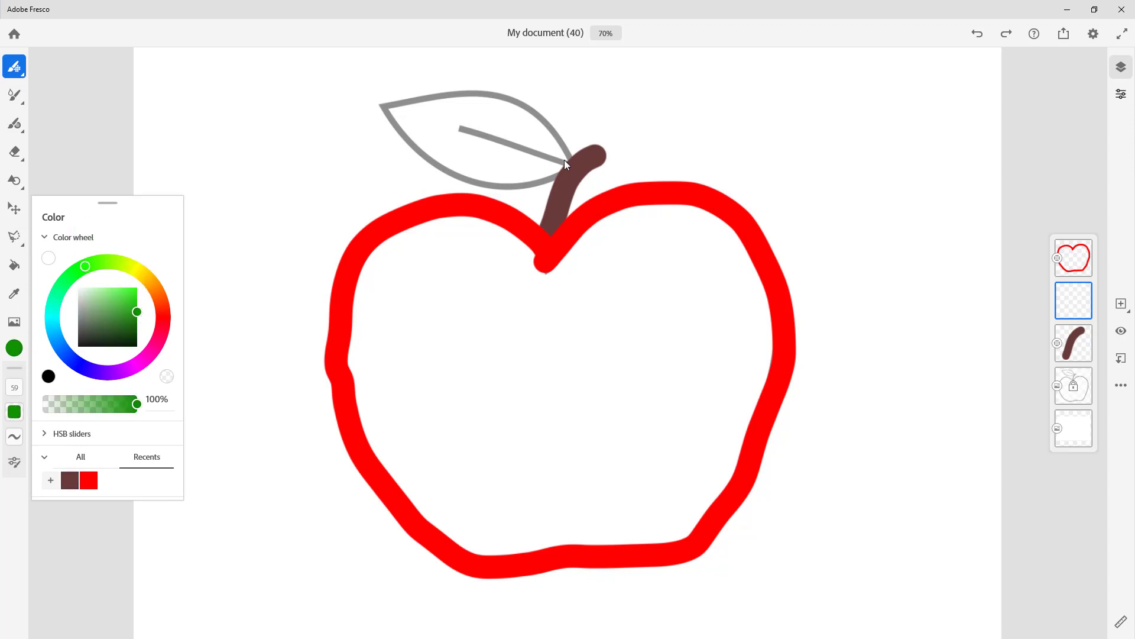
{"action": "left_click", "coordinate": [581, 162]}
{"action": "left_click_drag", "start_coordinate": [579, 165], "coordinate": [558, 140]}
{"action": "mouse_move", "coordinate": [508, 101]}
{"action": "left_mouse_down"}
{"action": "mouse_move", "coordinate": [458, 92]}
{"action": "mouse_move", "coordinate": [382, 111]}
{"action": "left_mouse_up"}
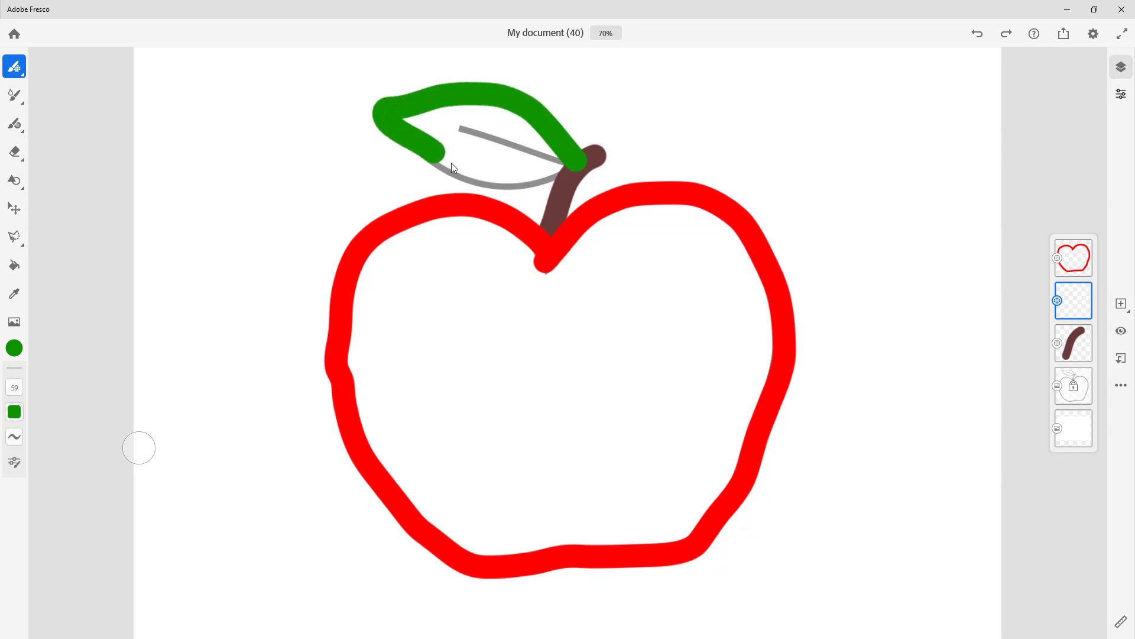
{"action": "mouse_move", "coordinate": [486, 185]}
{"action": "left_mouse_down"}
{"action": "mouse_move", "coordinate": [553, 185]}
{"action": "mouse_move", "coordinate": [582, 161]}
{"action": "left_mouse_up"}
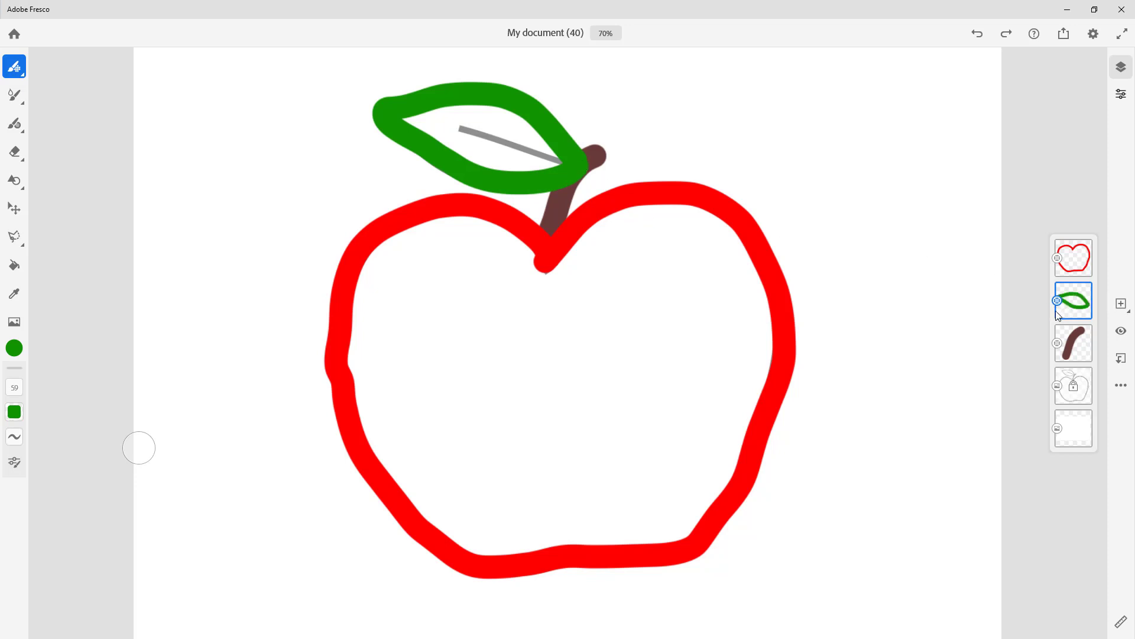
{"action": "left_click_drag", "start_coordinate": [1081, 312], "coordinate": [1086, 360]}
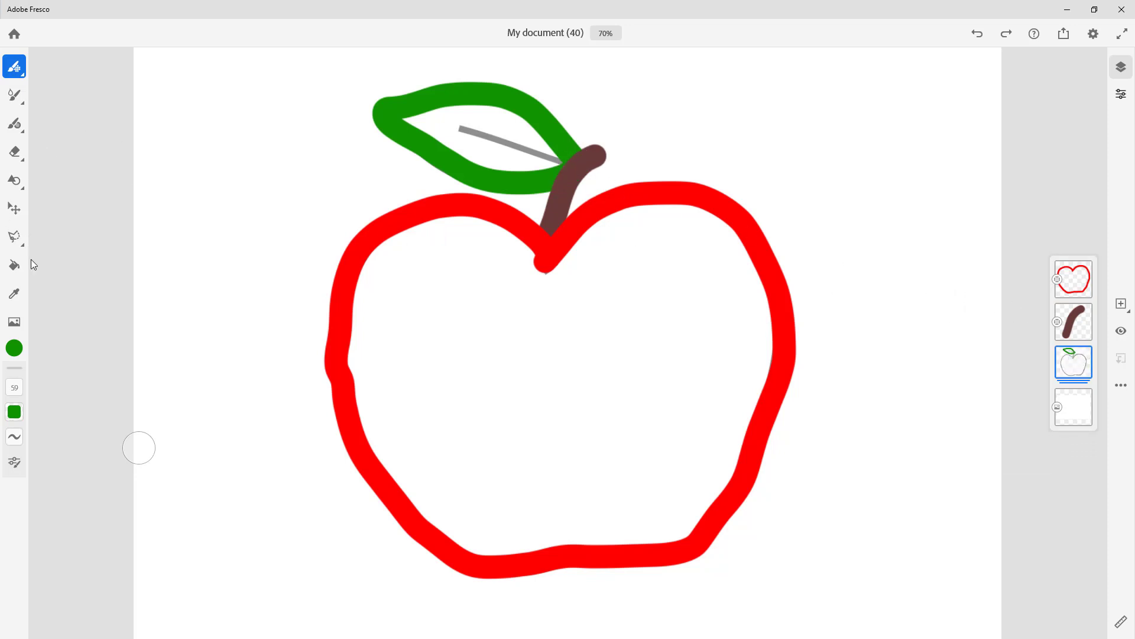
Select the leaf layer inside the sketch group and try a bucket fill, then undo it
{"action": "left_click", "coordinate": [14, 267]}
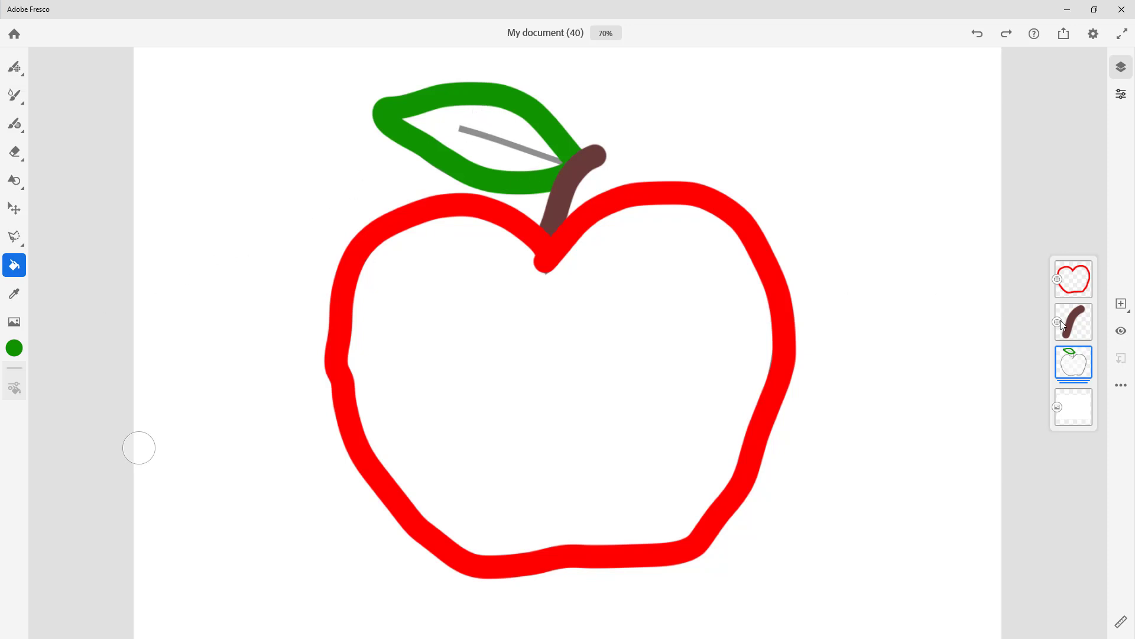
{"action": "right_click", "coordinate": [1063, 365]}
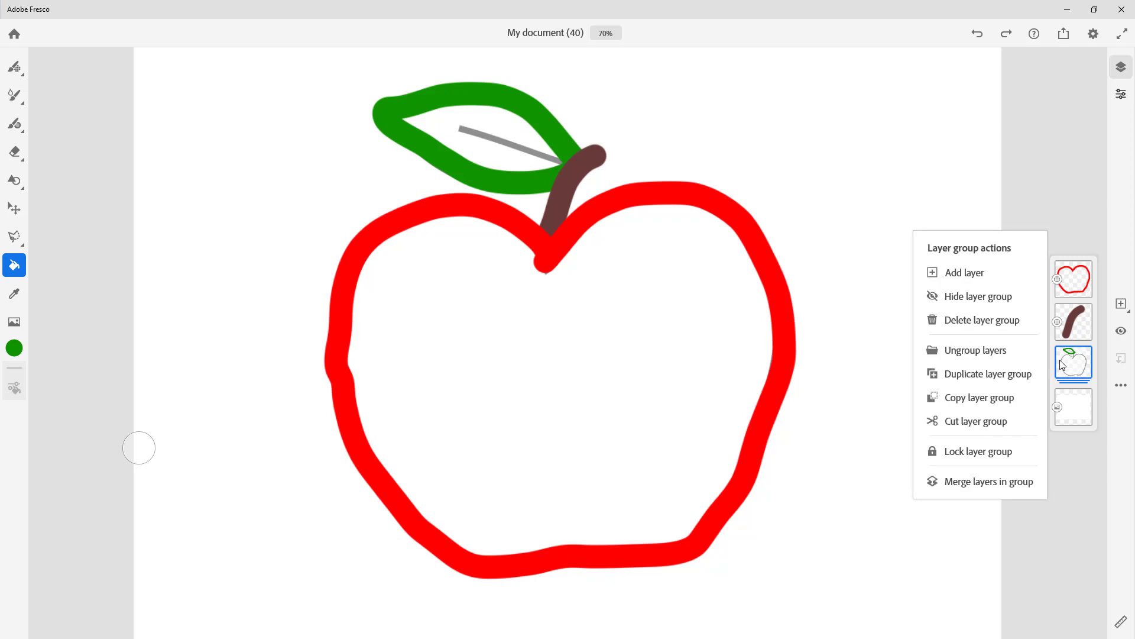
{"action": "left_click", "coordinate": [1063, 369]}
{"action": "left_click", "coordinate": [1077, 362]}
{"action": "left_click", "coordinate": [1083, 353]}
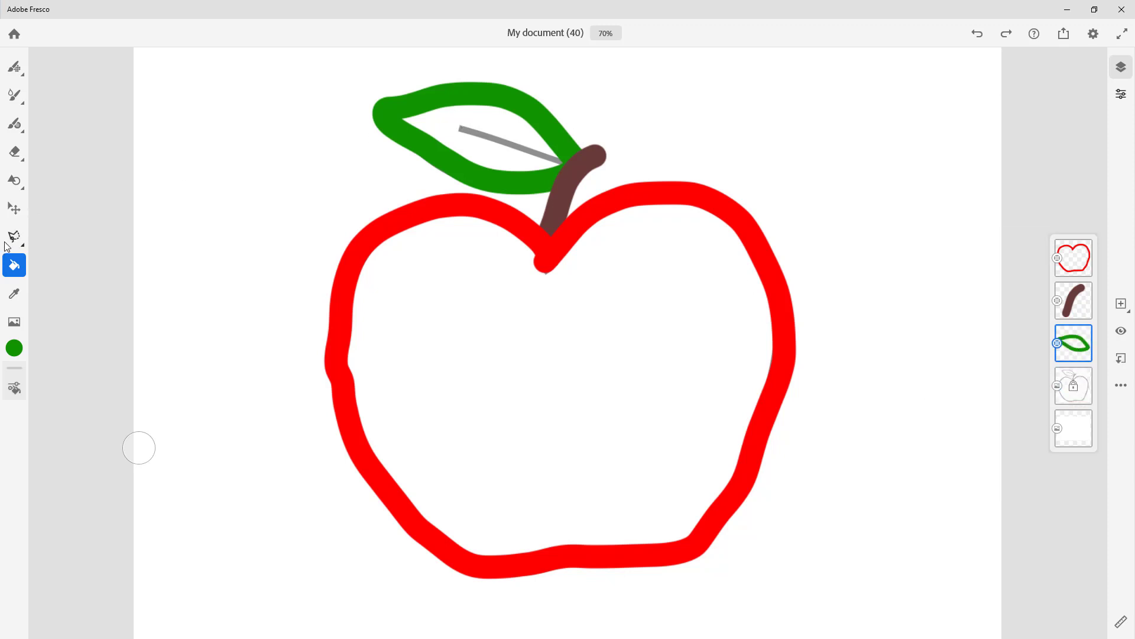
{"action": "left_click", "coordinate": [459, 126]}
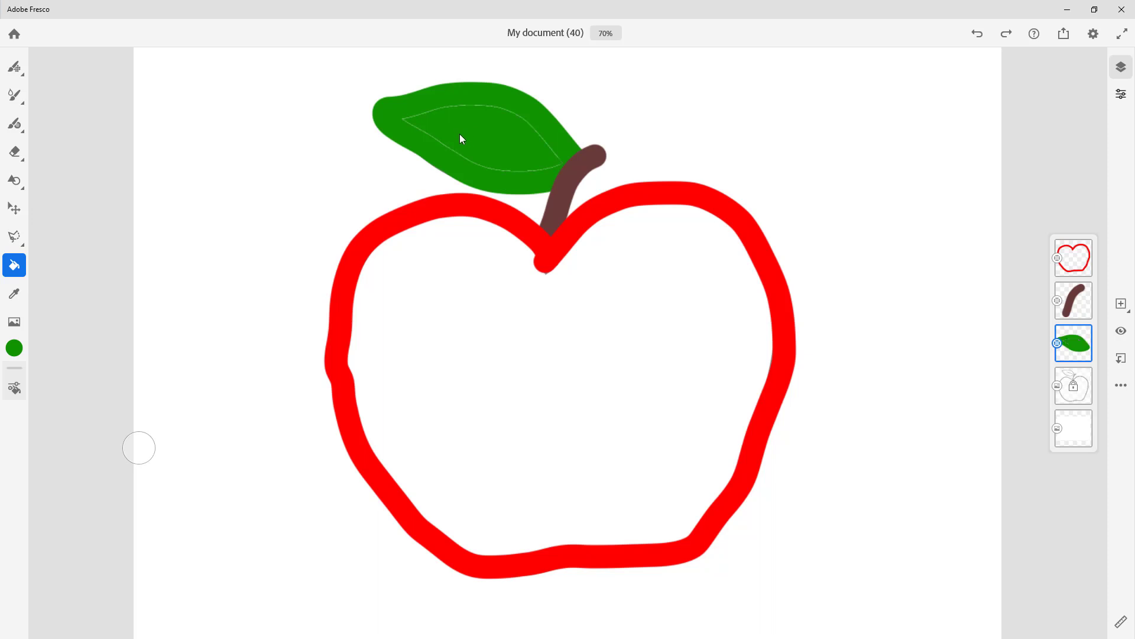
{"action": "key", "text": "ctrl+z"}
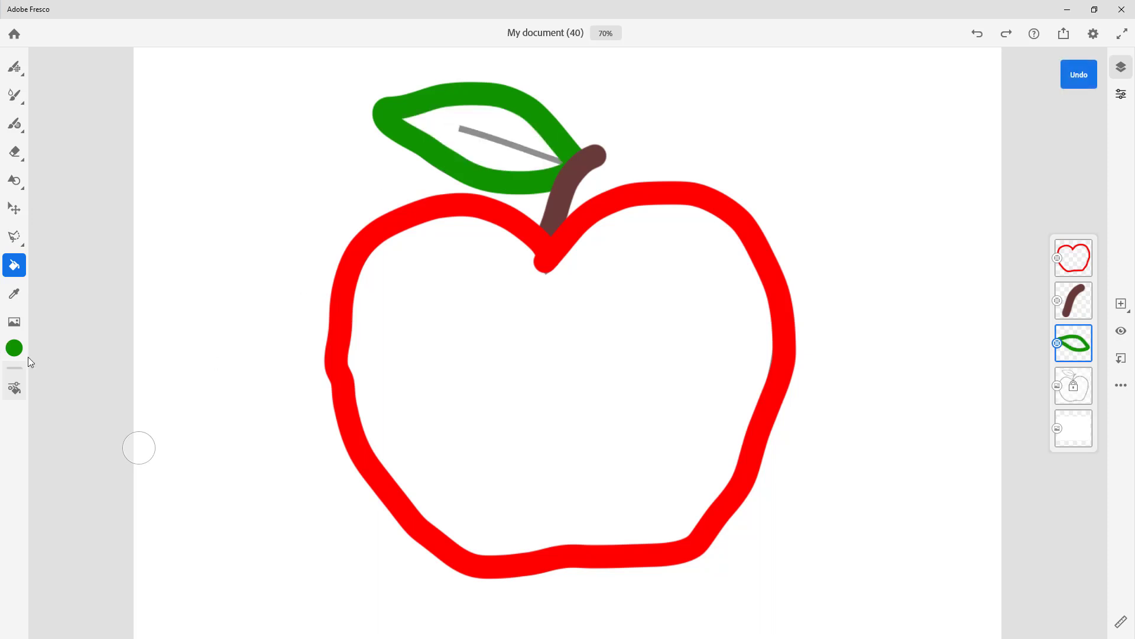
Raise the Paint Bucket colour margin through 96 and 142 to 212 and fill the leaf solid green
{"action": "left_click", "coordinate": [14, 388]}
{"action": "left_click_drag", "start_coordinate": [55, 396], "coordinate": [91, 401]}
{"action": "mouse_move", "coordinate": [460, 127]}
{"action": "left_mouse_down"}
{"action": "mouse_move", "coordinate": [516, 137]}
{"action": "mouse_move", "coordinate": [562, 163]}
{"action": "left_mouse_up"}
{"action": "key", "text": "ctrl+z"}
{"action": "left_click", "coordinate": [15, 387]}
{"action": "left_click_drag", "start_coordinate": [94, 398], "coordinate": [109, 397]}
{"action": "left_click", "coordinate": [461, 132]}
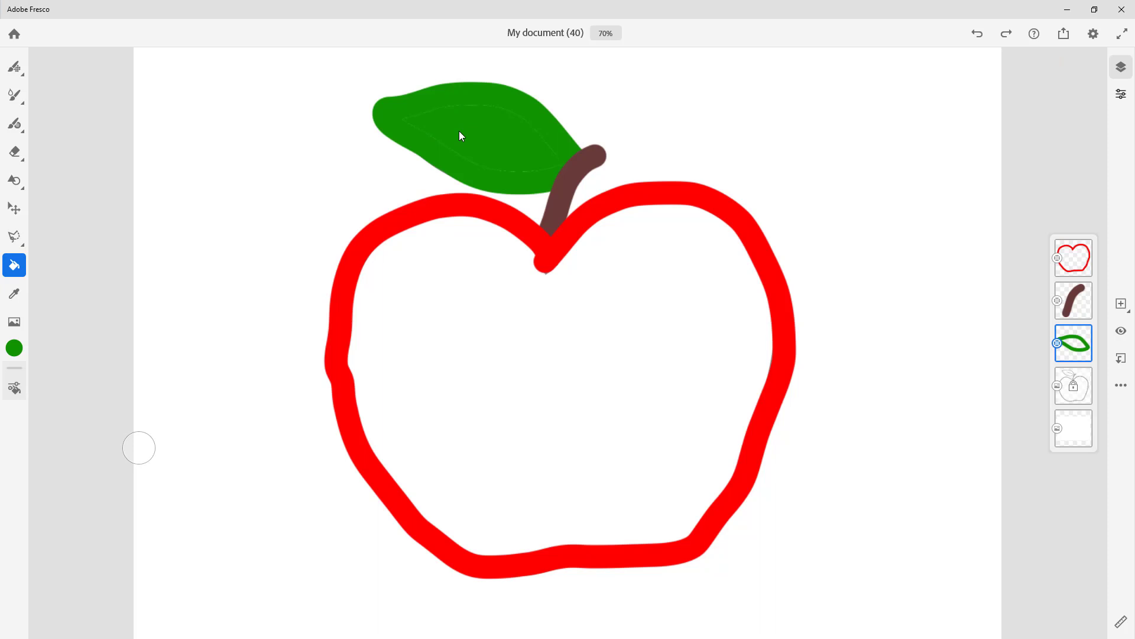
{"action": "key", "text": "ctrl+z"}
{"action": "left_click", "coordinate": [15, 388]}
{"action": "left_click_drag", "start_coordinate": [106, 397], "coordinate": [140, 397]}
{"action": "left_click", "coordinate": [476, 148]}
Sample the red from the apple outline and bucket-fill the apple body on its layer
{"action": "left_click", "coordinate": [1068, 261]}
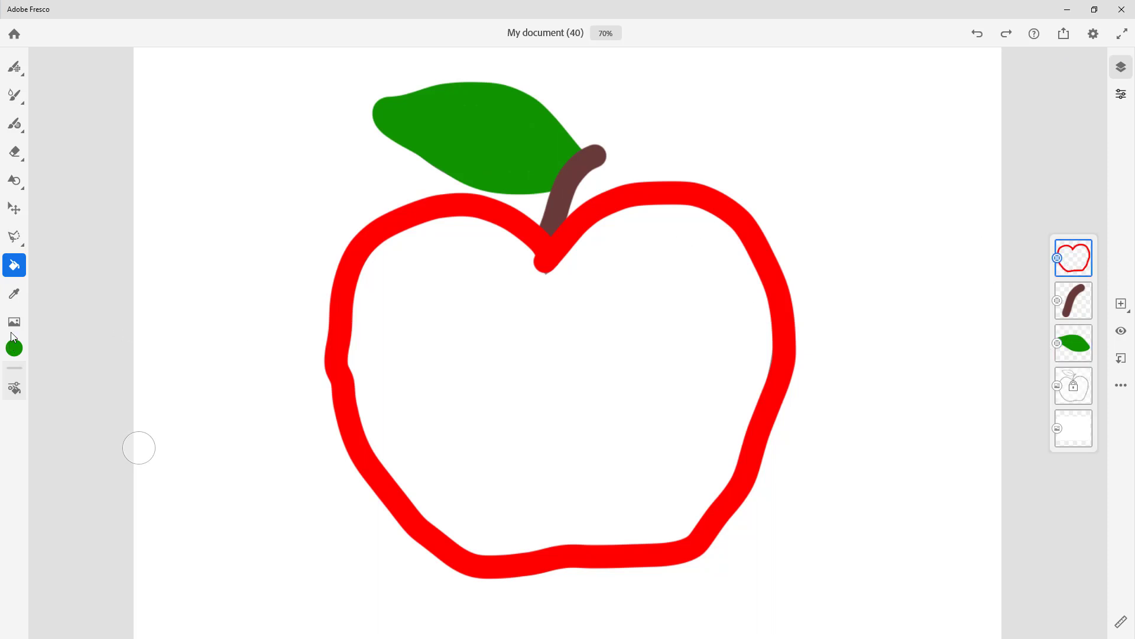
{"action": "left_click", "coordinate": [15, 295]}
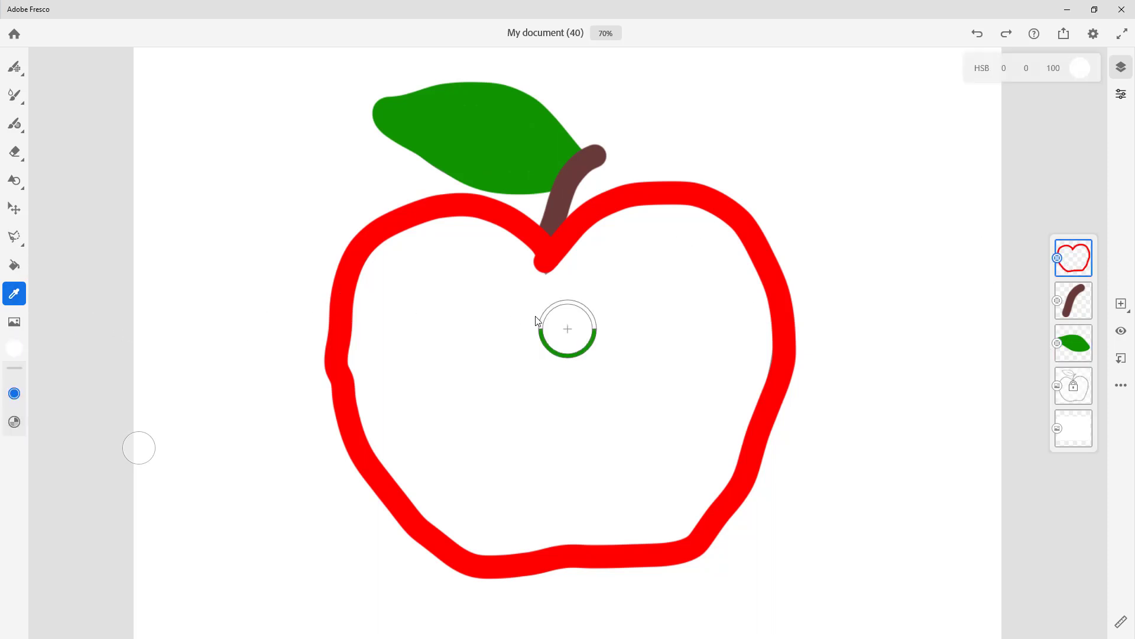
{"action": "left_click_drag", "start_coordinate": [416, 302], "coordinate": [353, 272]}
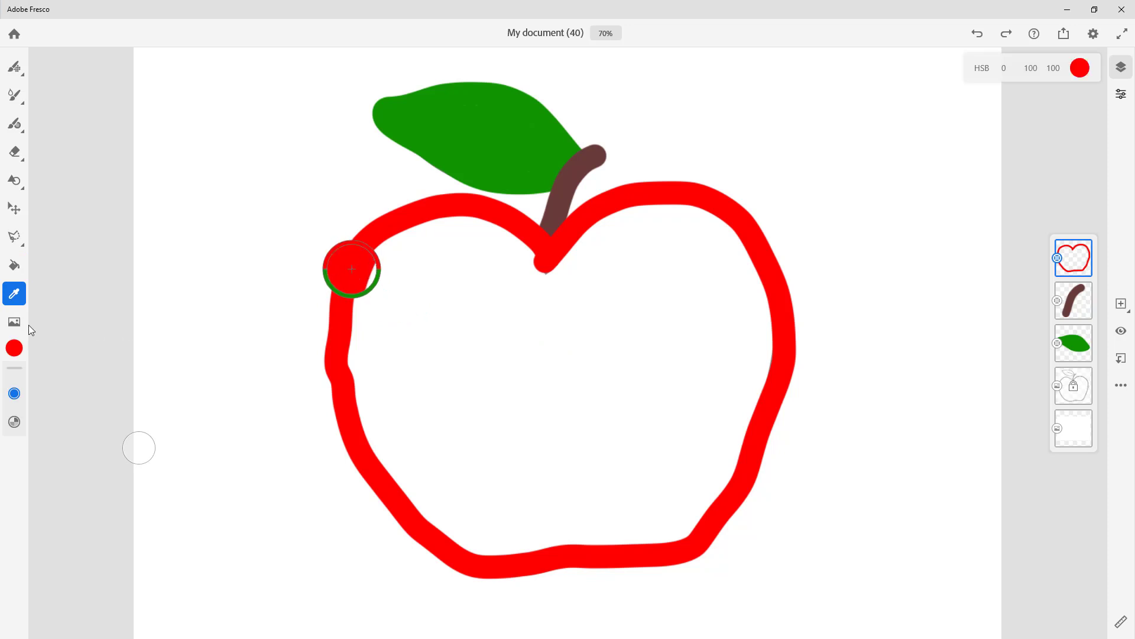
{"action": "left_click", "coordinate": [14, 265]}
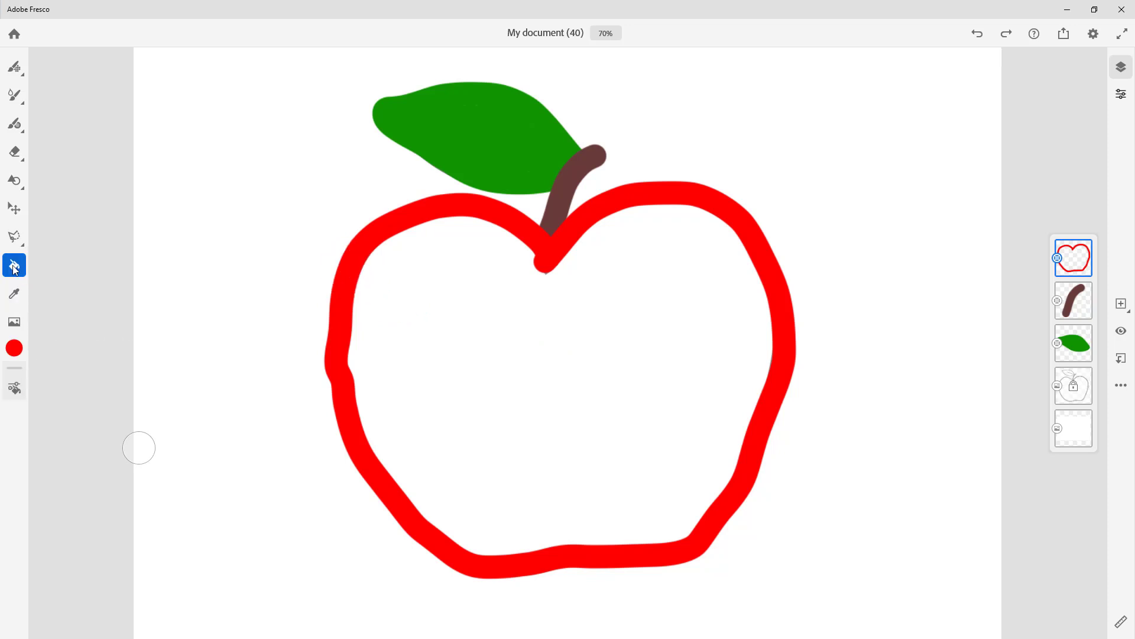
{"action": "left_click", "coordinate": [466, 326]}
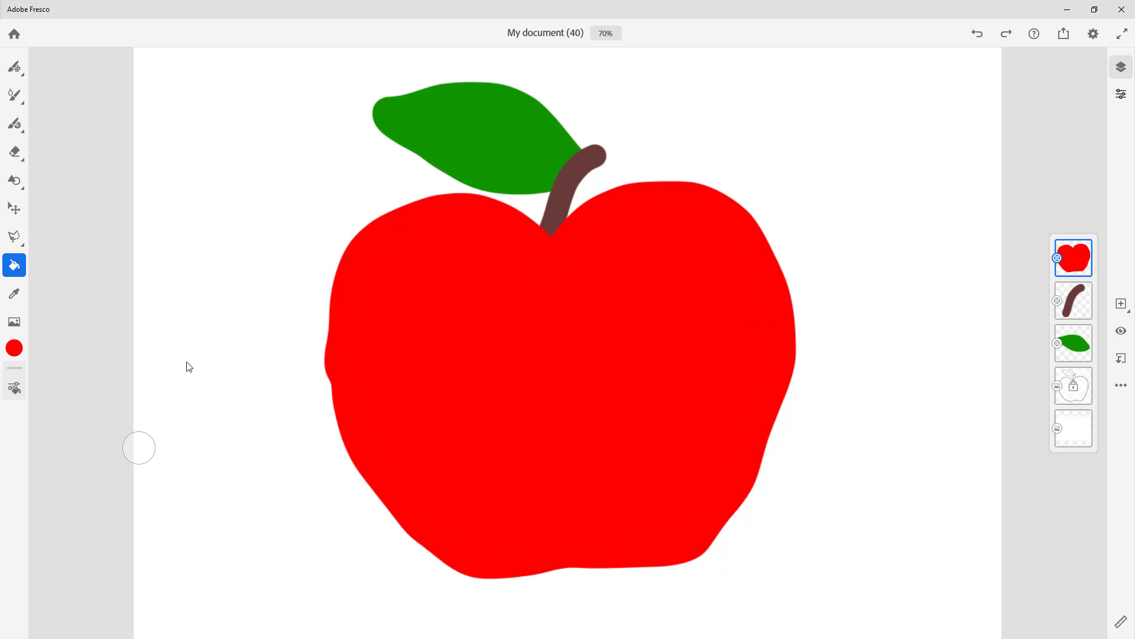
{"action": "left_click", "coordinate": [16, 96]}
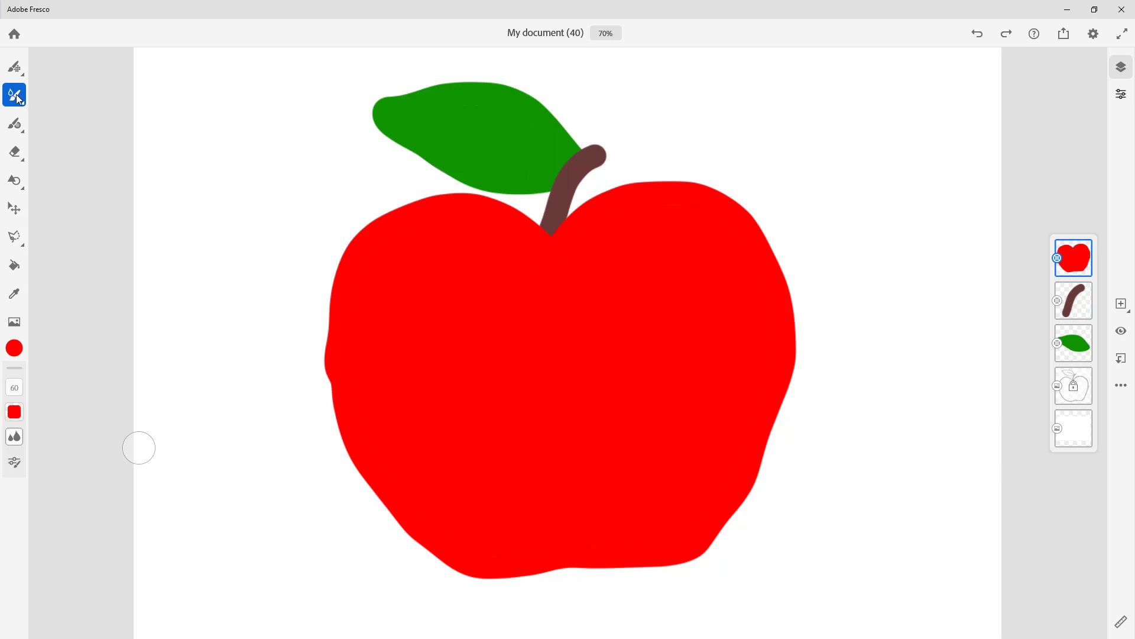
Choose the Watercolor wash soft brush and set colour opacity to 0%
{"action": "left_click", "coordinate": [16, 96]}
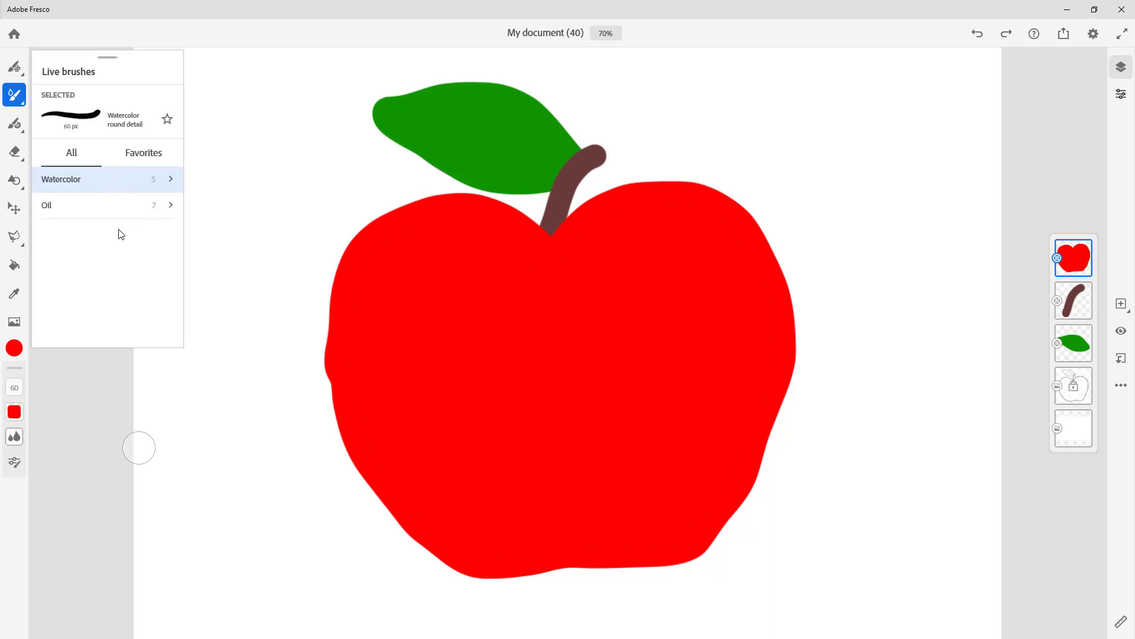
{"action": "left_click", "coordinate": [173, 179]}
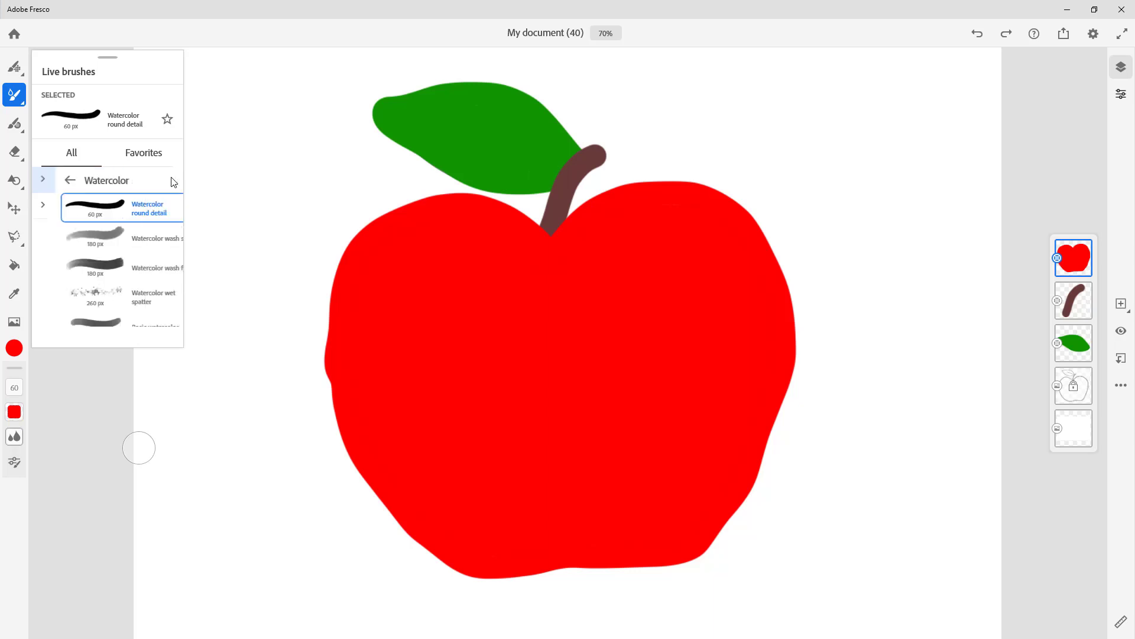
{"action": "left_click", "coordinate": [102, 233]}
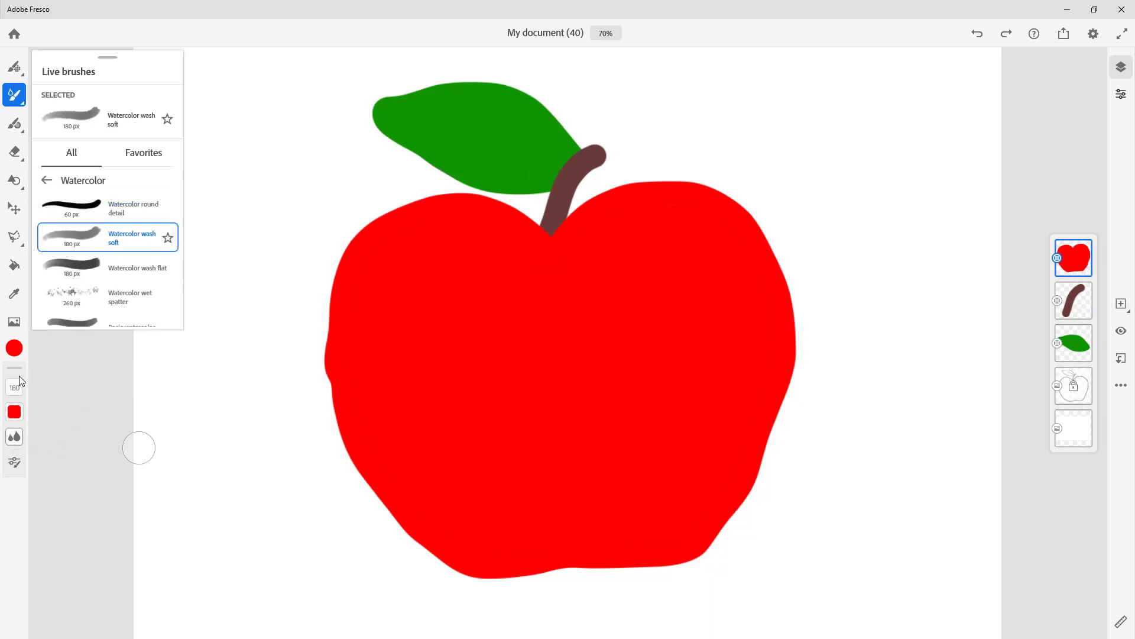
{"action": "left_click", "coordinate": [14, 348]}
{"action": "left_click_drag", "start_coordinate": [101, 408], "coordinate": [42, 405]}
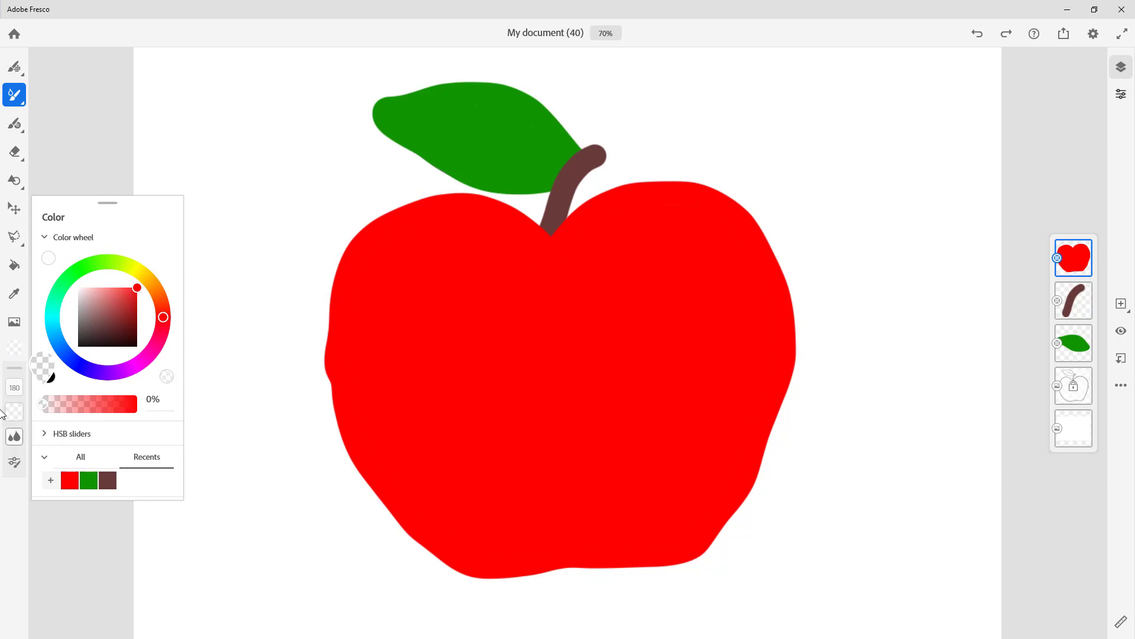
{"action": "left_click", "coordinate": [375, 344]}
Undo trial watercolor strokes on the left edge, restore the red fill, and open the layer actions
{"action": "left_click_drag", "start_coordinate": [342, 355], "coordinate": [342, 375]}
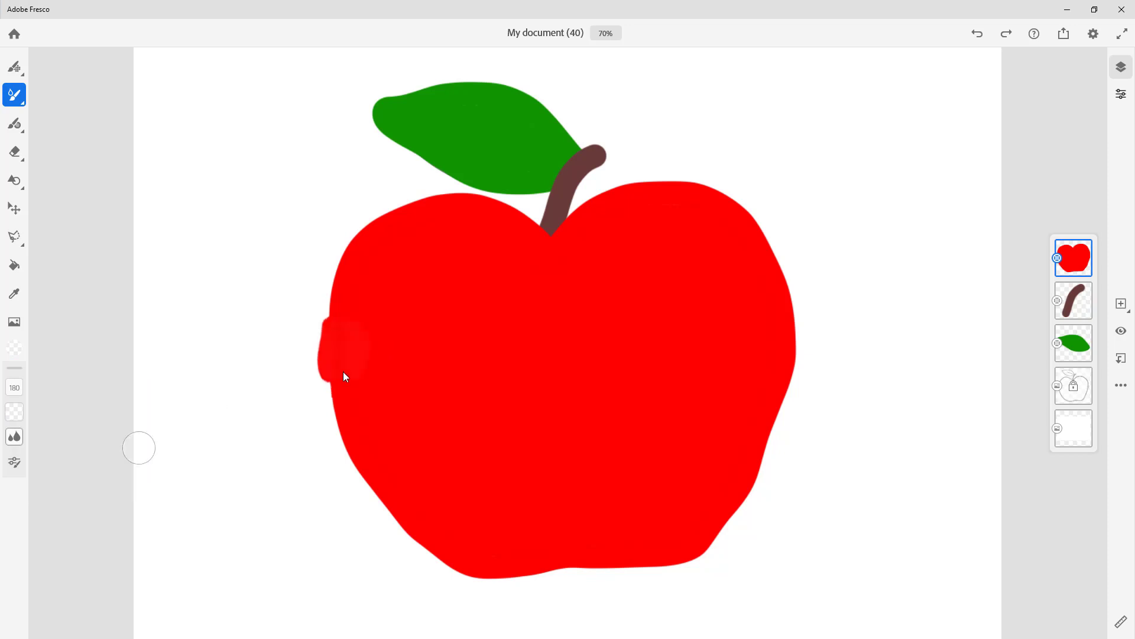
{"action": "mouse_move", "coordinate": [362, 426]}
{"action": "left_mouse_down"}
{"action": "mouse_move", "coordinate": [409, 526]}
{"action": "mouse_move", "coordinate": [448, 548]}
{"action": "left_mouse_up"}
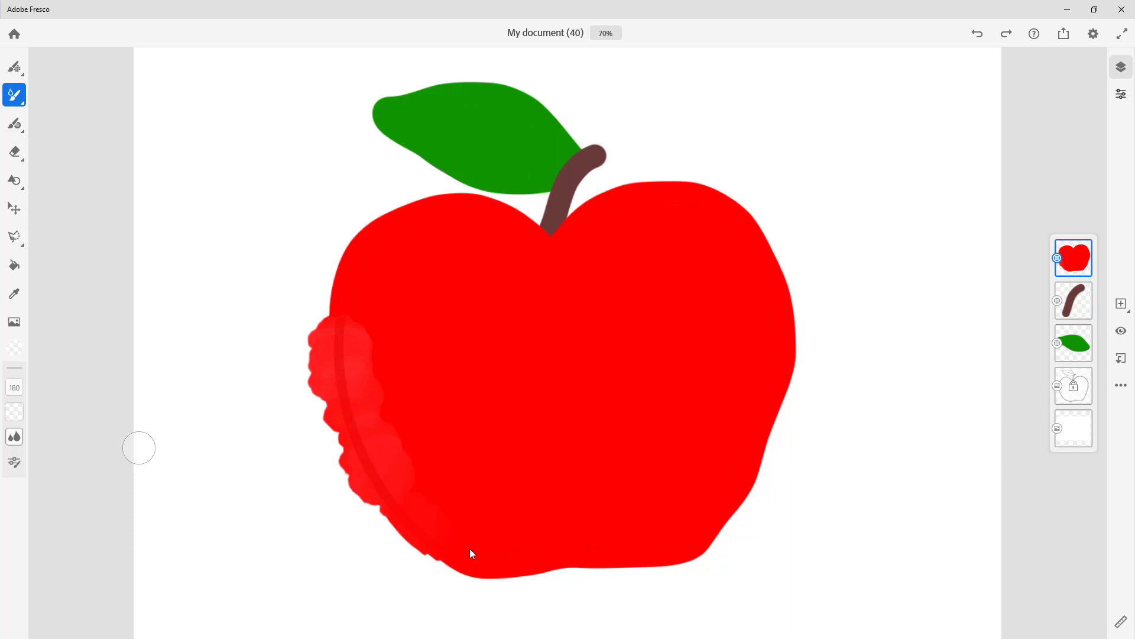
{"action": "key", "text": "ctrl+z"}
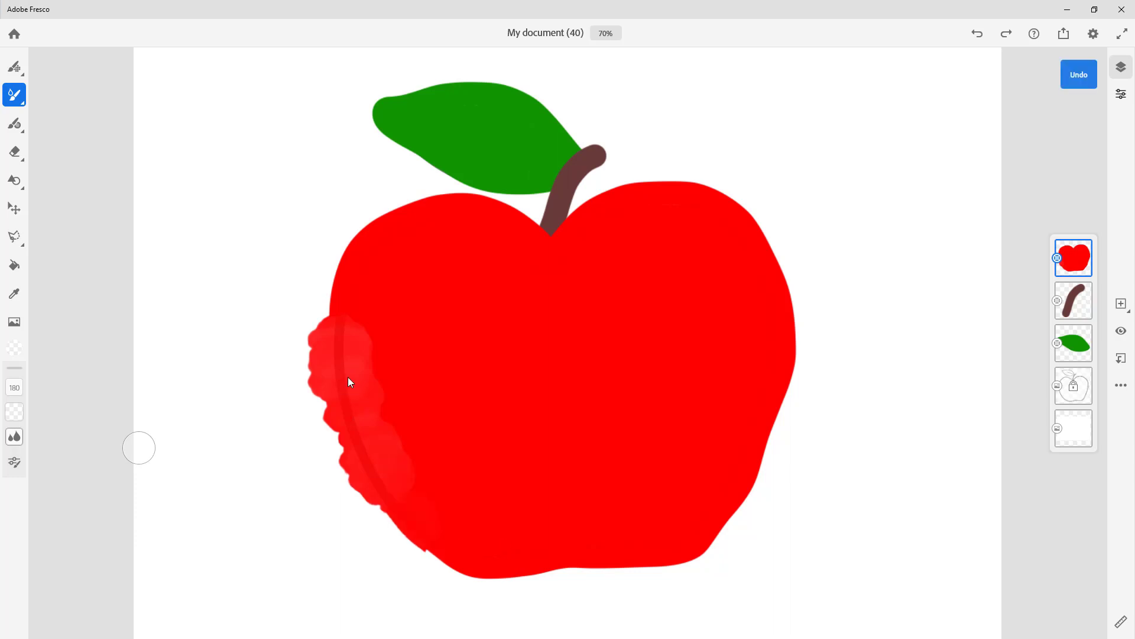
{"action": "key", "text": "ctrl+z"}
{"action": "key", "text": "ctrl+z"}
{"action": "key", "text": "ctrl+z"}
{"action": "key", "text": "ctrl+z"}
{"action": "key", "text": "ctrl+z"}
{"action": "key", "text": "ctrl+z"}
{"action": "key", "text": "ctrl+z"}
{"action": "key", "text": "ctrl+z"}
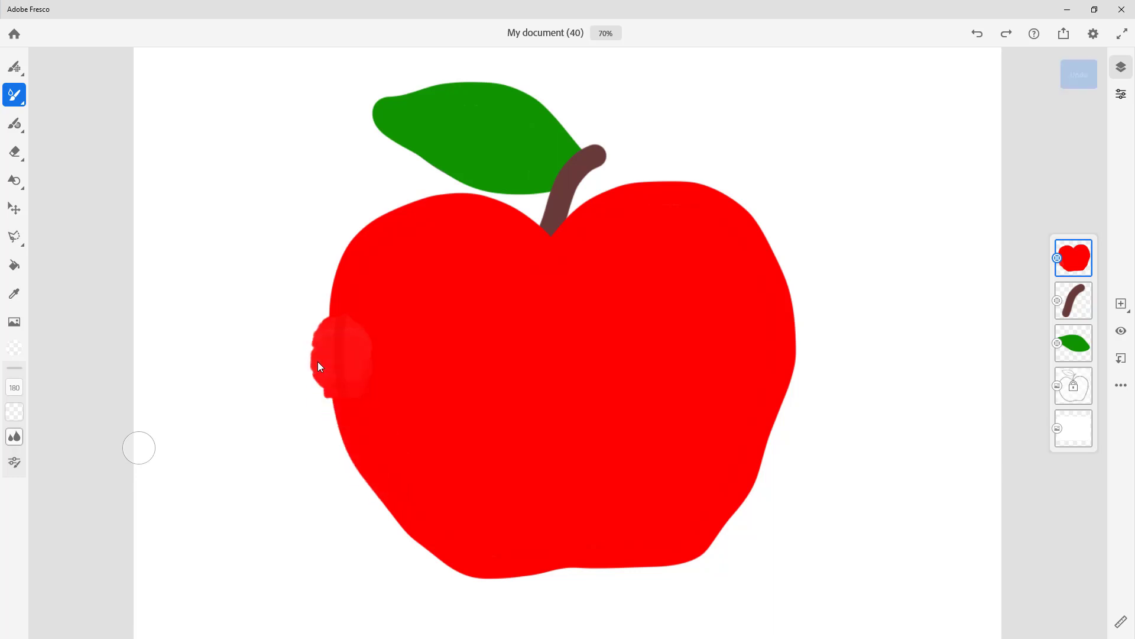
{"action": "key", "text": "ctrl+z"}
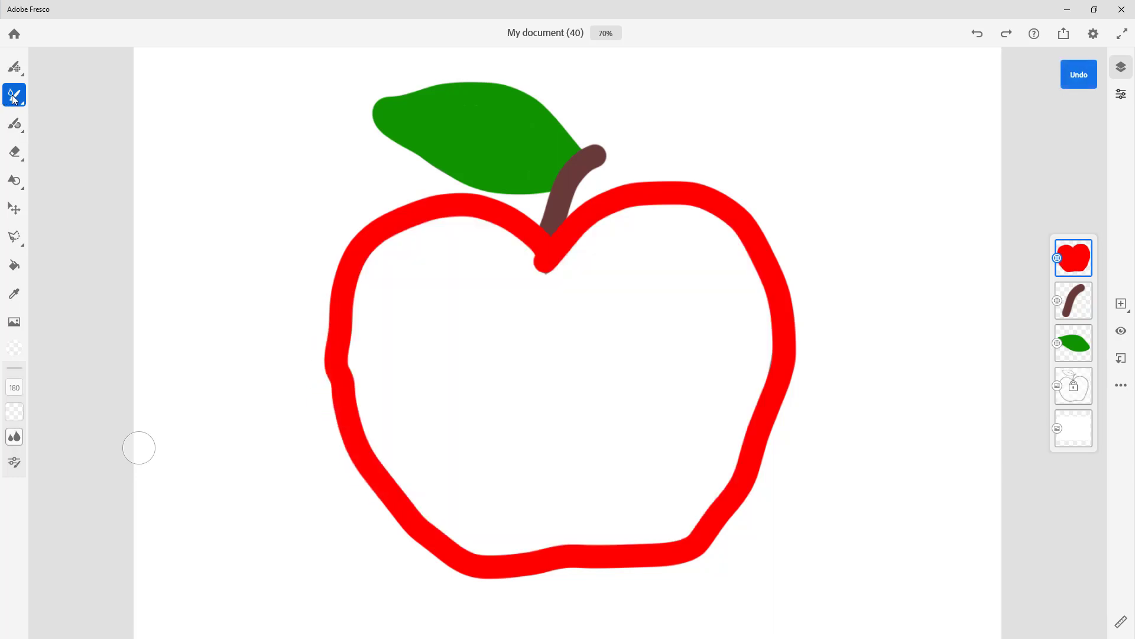
{"action": "left_click", "coordinate": [1009, 34]}
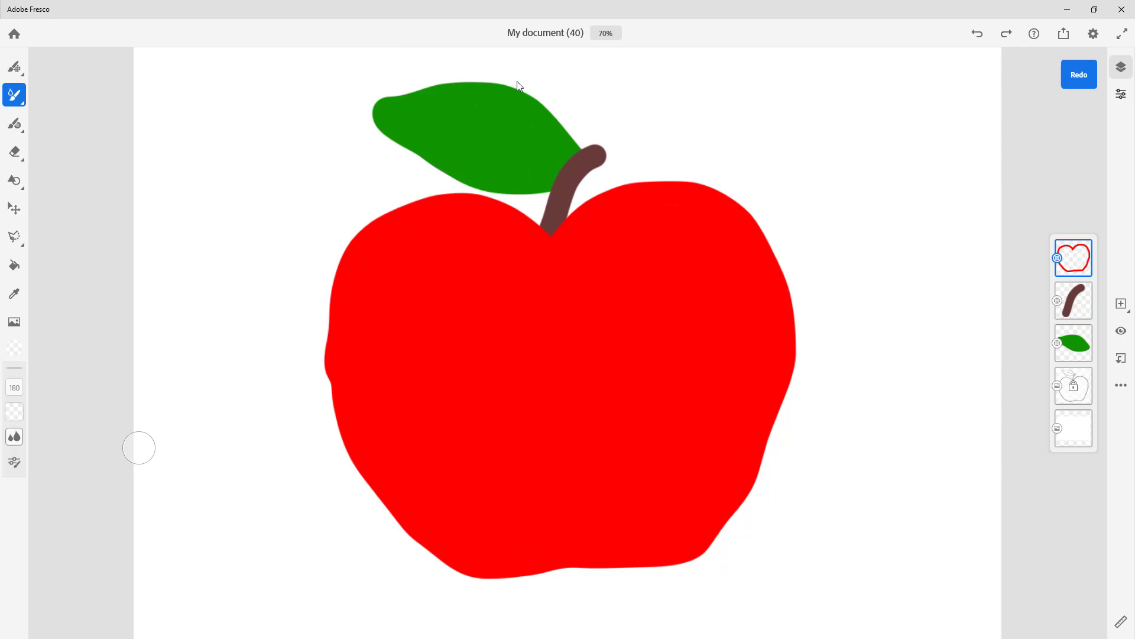
{"action": "left_click", "coordinate": [1092, 269]}
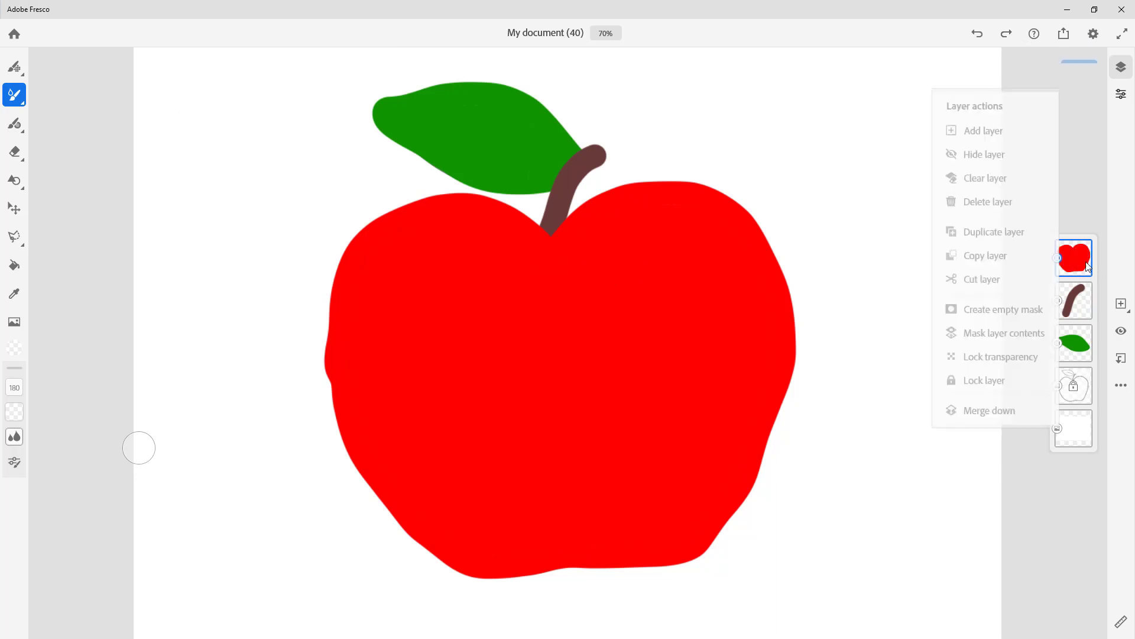
Switch to the 102 px Oil brush and test it with an undone stroke on the left edge
{"action": "left_click", "coordinate": [743, 278]}
{"action": "left_click", "coordinate": [14, 95]}
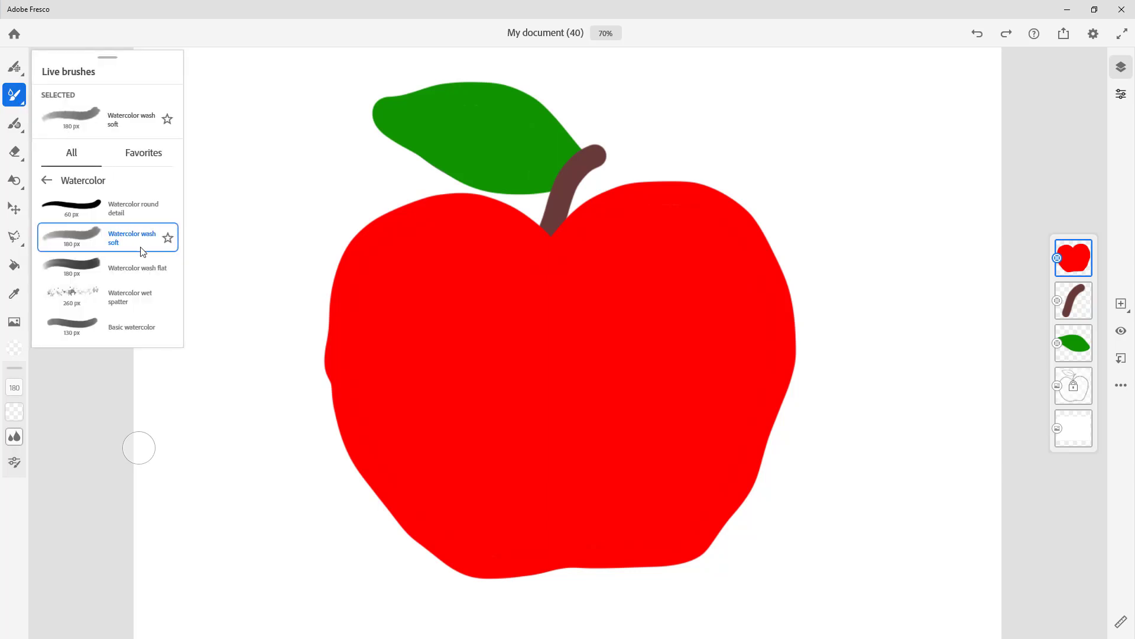
{"action": "left_click", "coordinate": [50, 180]}
{"action": "left_click", "coordinate": [89, 205]}
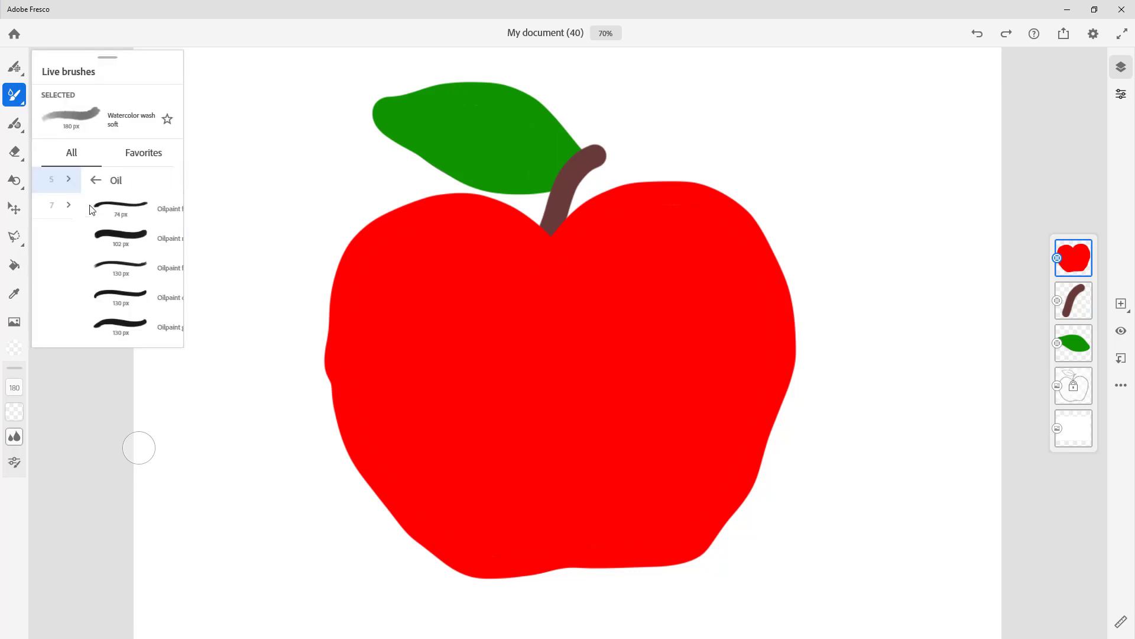
{"action": "left_click", "coordinate": [111, 238]}
{"action": "left_click", "coordinate": [38, 368]}
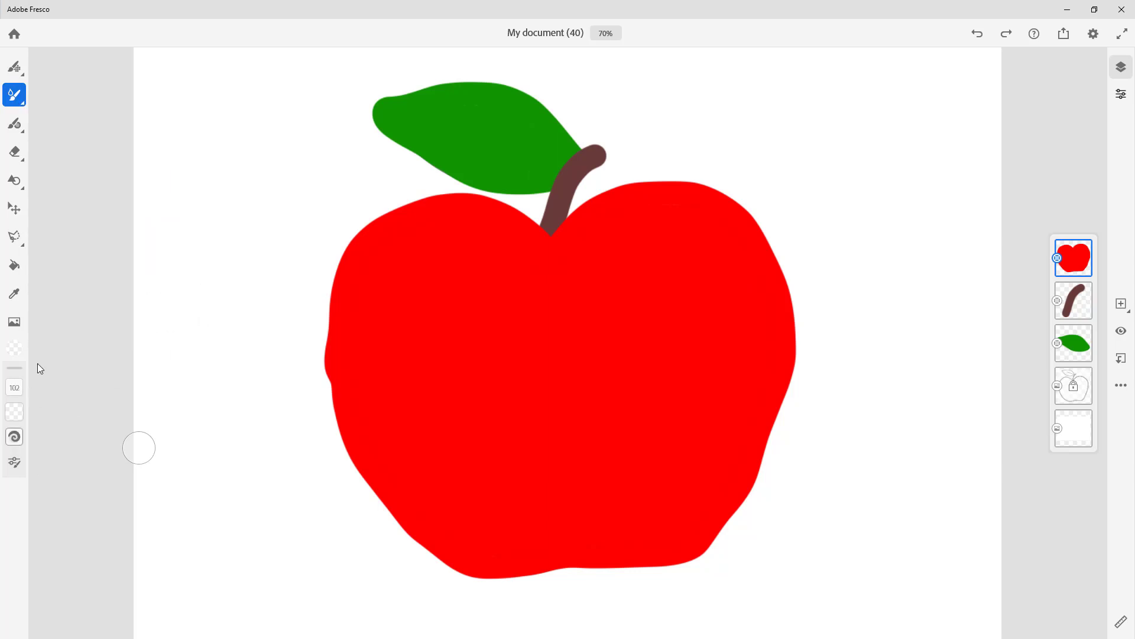
{"action": "left_click_drag", "start_coordinate": [333, 335], "coordinate": [324, 333]}
{"action": "key", "text": "ctrl+z"}
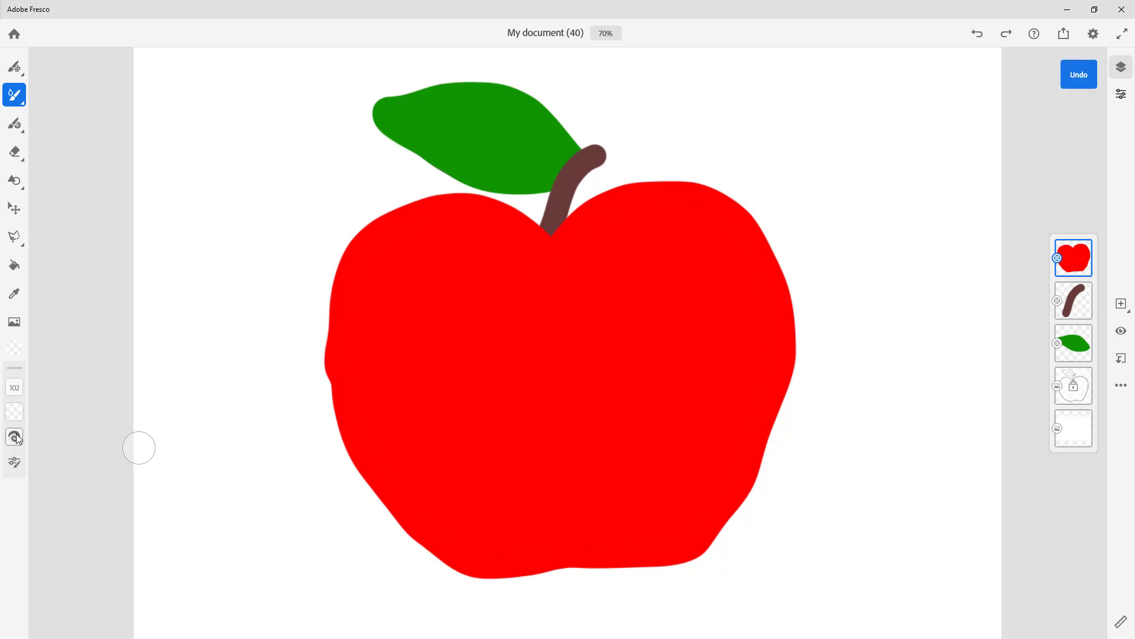
Enlarge the oil brush to 484 px and paint soft red on the upper-left edge
{"action": "left_click", "coordinate": [14, 387]}
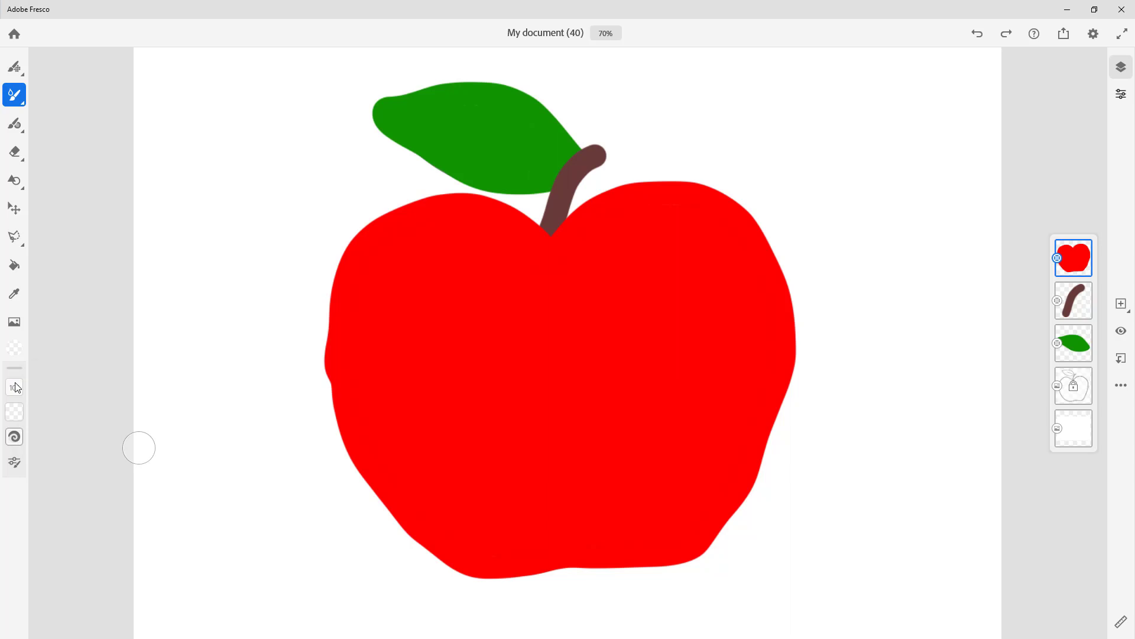
{"action": "left_click_drag", "start_coordinate": [38, 398], "coordinate": [40, 373]}
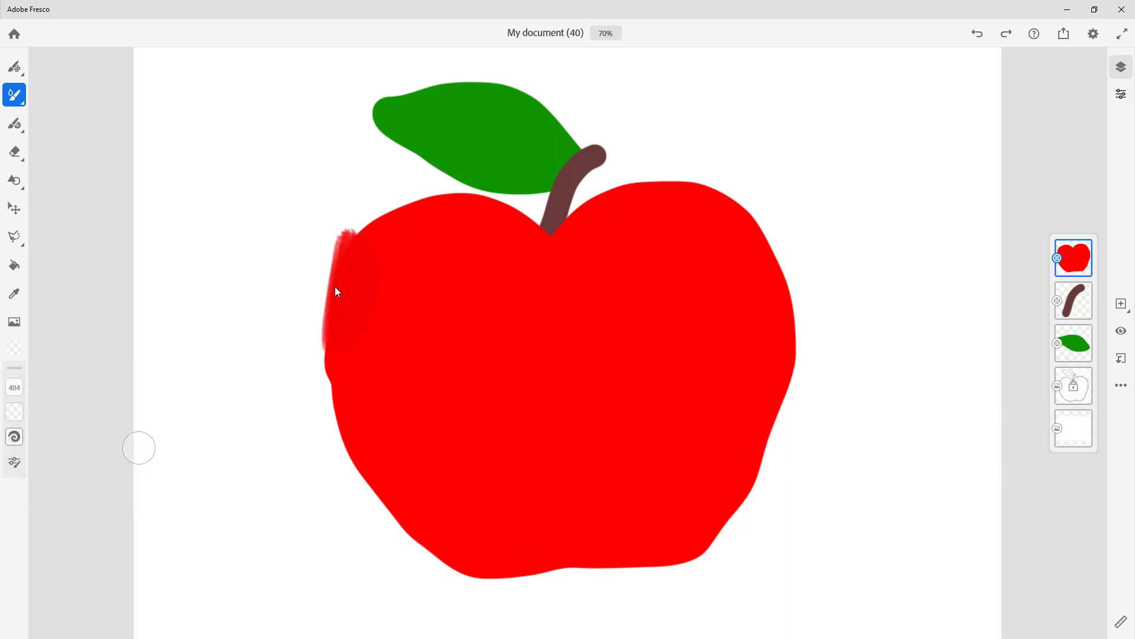
{"action": "mouse_move", "coordinate": [401, 221]}
{"action": "left_mouse_down"}
{"action": "mouse_move", "coordinate": [375, 229]}
{"action": "mouse_move", "coordinate": [467, 209]}
{"action": "left_mouse_up"}
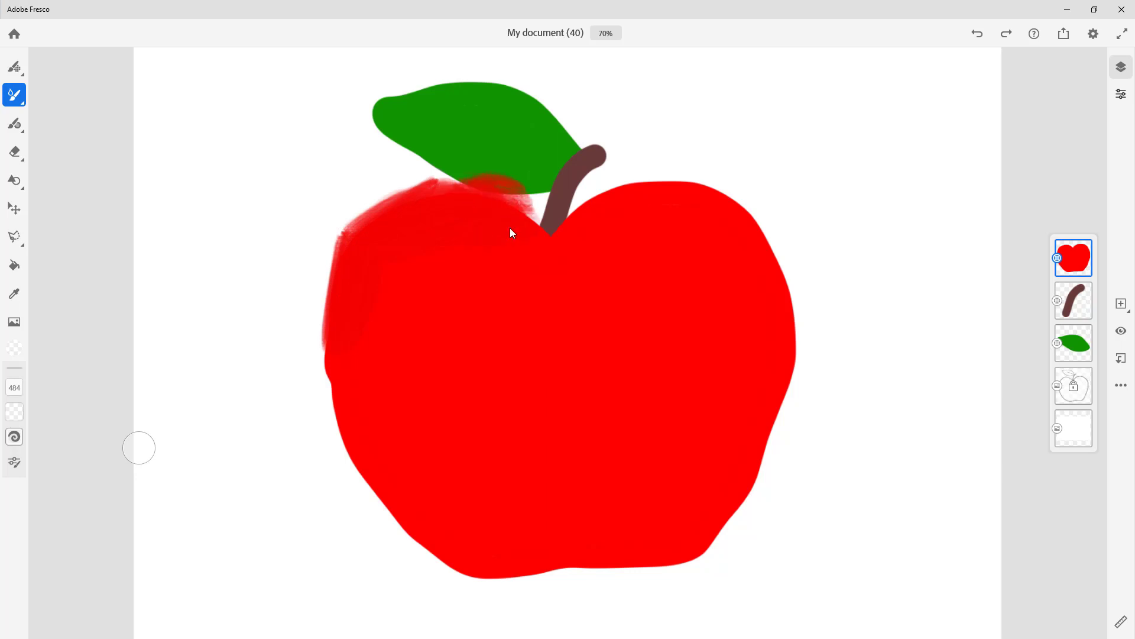
{"action": "mouse_move", "coordinate": [600, 225]}
{"action": "left_mouse_down"}
{"action": "mouse_move", "coordinate": [639, 206]}
{"action": "mouse_move", "coordinate": [756, 220]}
{"action": "mouse_move", "coordinate": [785, 259]}
{"action": "mouse_move", "coordinate": [792, 372]}
{"action": "mouse_move", "coordinate": [763, 228]}
{"action": "mouse_move", "coordinate": [759, 262]}
{"action": "left_mouse_up"}
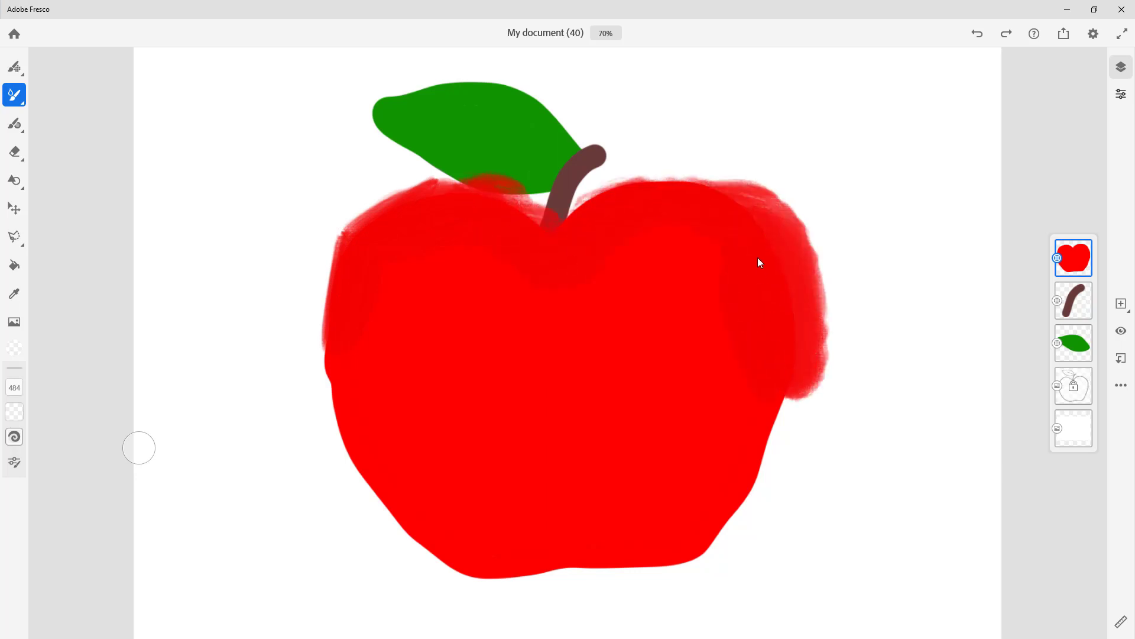
{"action": "key", "text": "ctrl+z"}
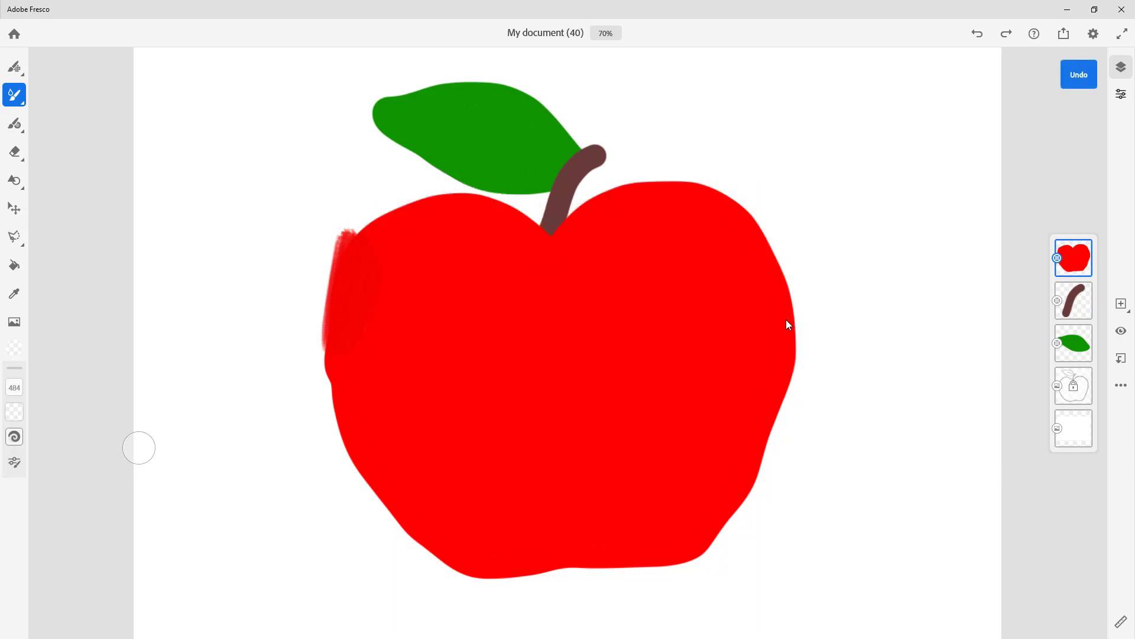
Paint soft red strokes around the stem base, right side, bottom and upper-left edge
{"action": "mouse_move", "coordinate": [754, 234]}
{"action": "left_mouse_down"}
{"action": "mouse_move", "coordinate": [786, 314]}
{"action": "mouse_move", "coordinate": [755, 246]}
{"action": "left_mouse_up"}
{"action": "left_click_drag", "start_coordinate": [563, 241], "coordinate": [639, 222]}
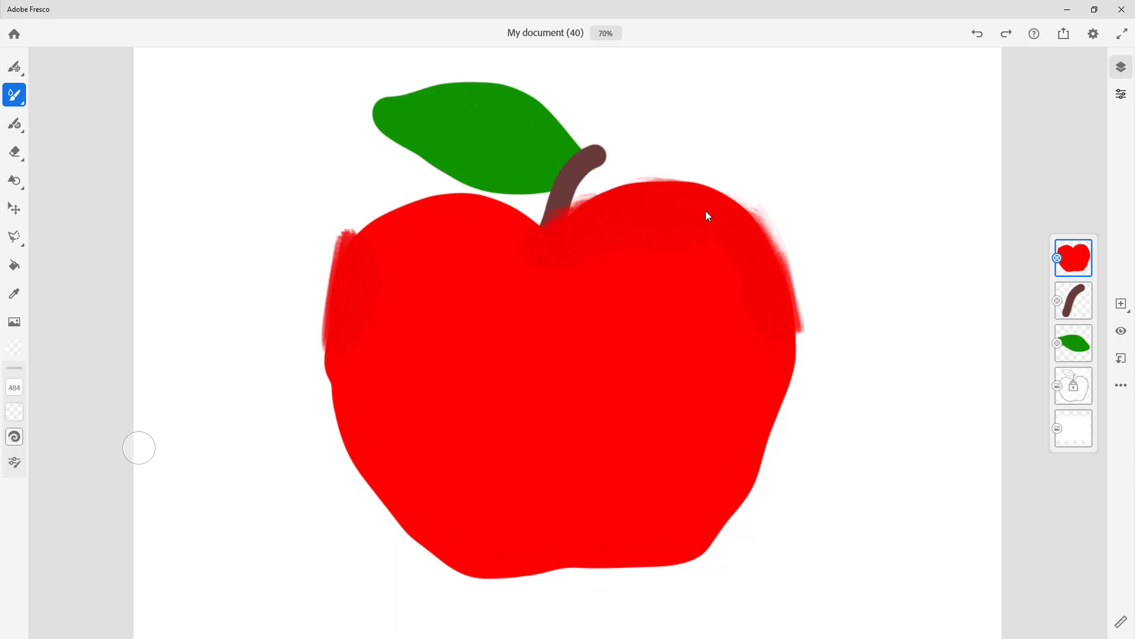
{"action": "mouse_move", "coordinate": [615, 212]}
{"action": "left_mouse_down"}
{"action": "mouse_move", "coordinate": [663, 200]}
{"action": "mouse_move", "coordinate": [744, 295]}
{"action": "left_mouse_up"}
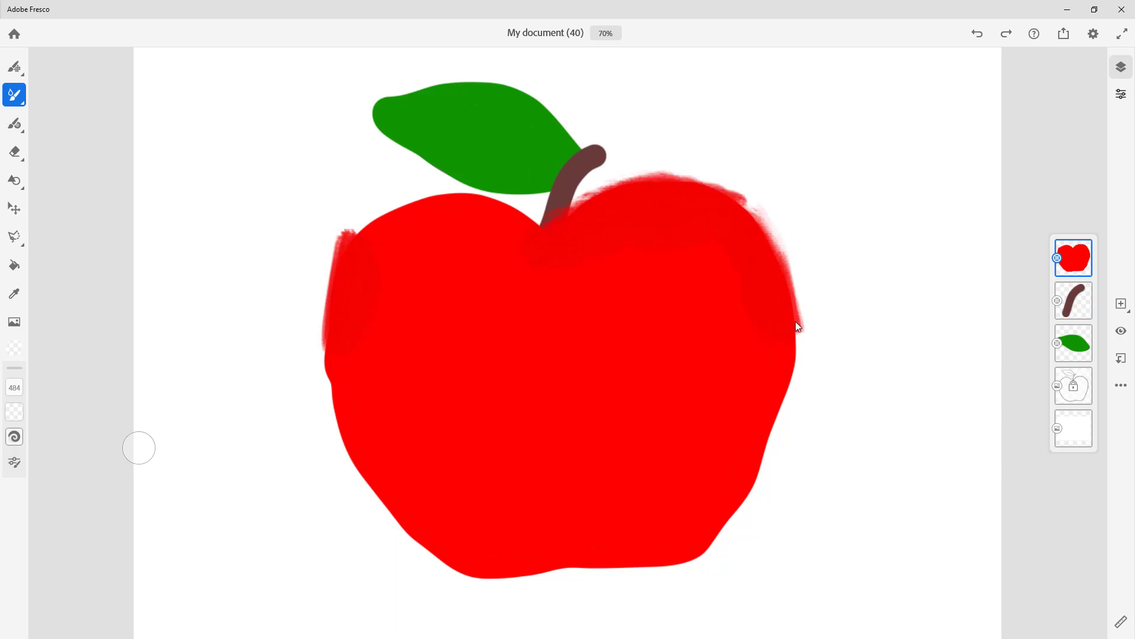
{"action": "left_click_drag", "start_coordinate": [782, 406], "coordinate": [796, 329]}
{"action": "mouse_move", "coordinate": [776, 409]}
{"action": "left_mouse_down"}
{"action": "mouse_move", "coordinate": [757, 468]}
{"action": "mouse_move", "coordinate": [708, 540]}
{"action": "mouse_move", "coordinate": [658, 559]}
{"action": "mouse_move", "coordinate": [561, 563]}
{"action": "mouse_move", "coordinate": [698, 543]}
{"action": "left_mouse_up"}
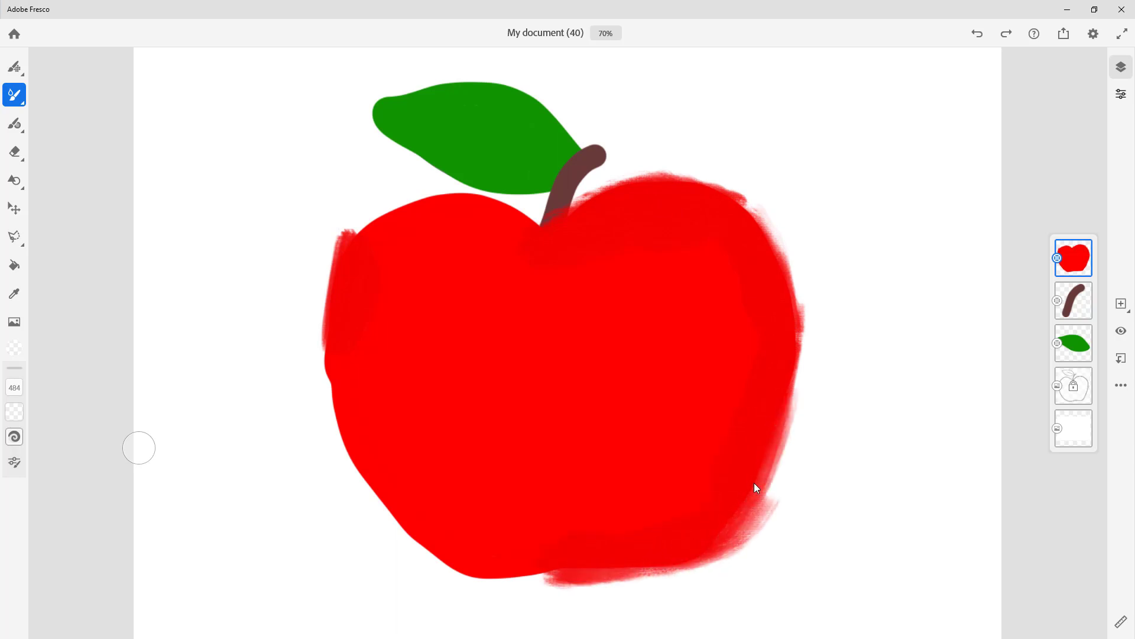
{"action": "mouse_move", "coordinate": [627, 556]}
{"action": "left_mouse_down"}
{"action": "mouse_move", "coordinate": [587, 586]}
{"action": "mouse_move", "coordinate": [553, 567]}
{"action": "mouse_move", "coordinate": [503, 579]}
{"action": "left_mouse_up"}
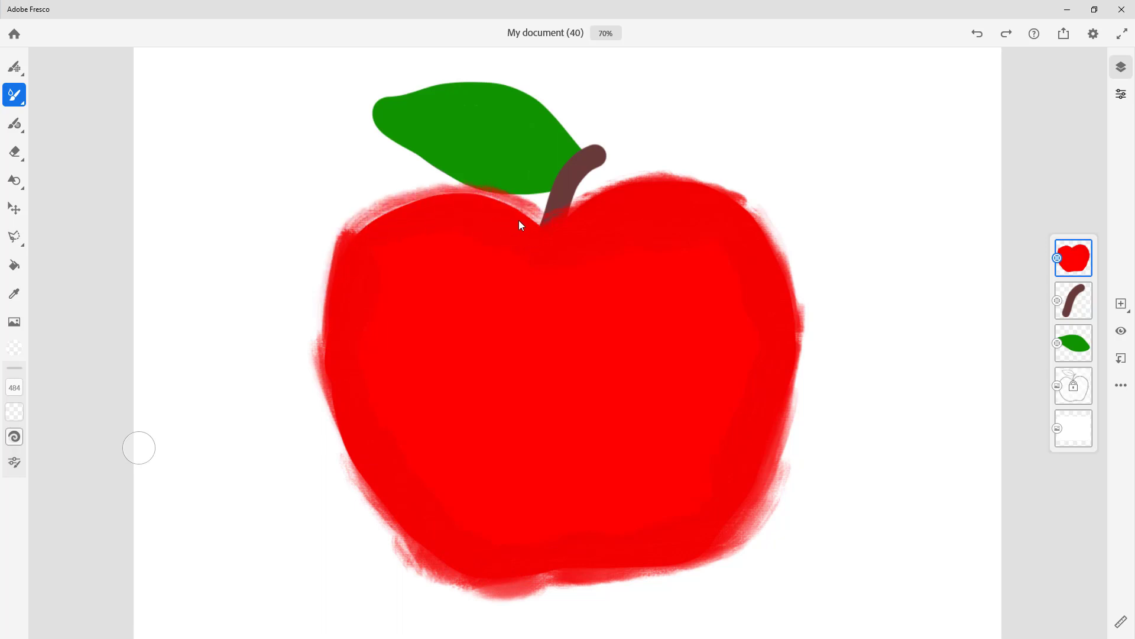
{"action": "mouse_move", "coordinate": [443, 211]}
{"action": "left_mouse_down"}
{"action": "mouse_move", "coordinate": [377, 236]}
{"action": "mouse_move", "coordinate": [353, 268]}
{"action": "left_mouse_up"}
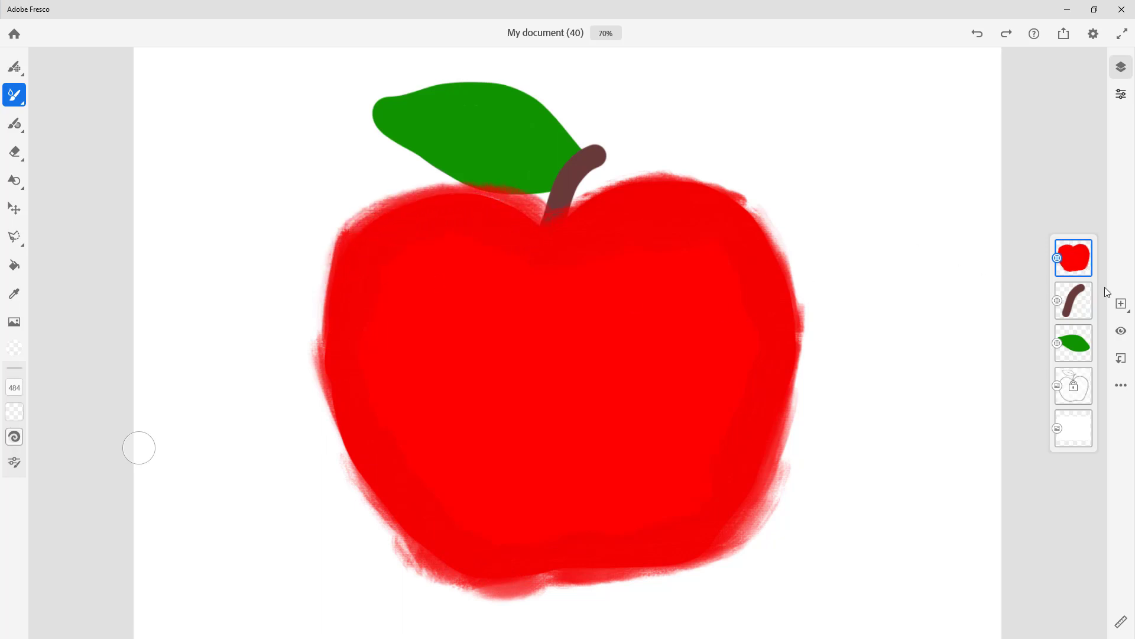
{"action": "left_click", "coordinate": [1071, 302]}
{"action": "mouse_move", "coordinate": [591, 147]}
{"action": "left_mouse_down"}
{"action": "mouse_move", "coordinate": [553, 204]}
{"action": "mouse_move", "coordinate": [573, 197]}
{"action": "left_mouse_up"}
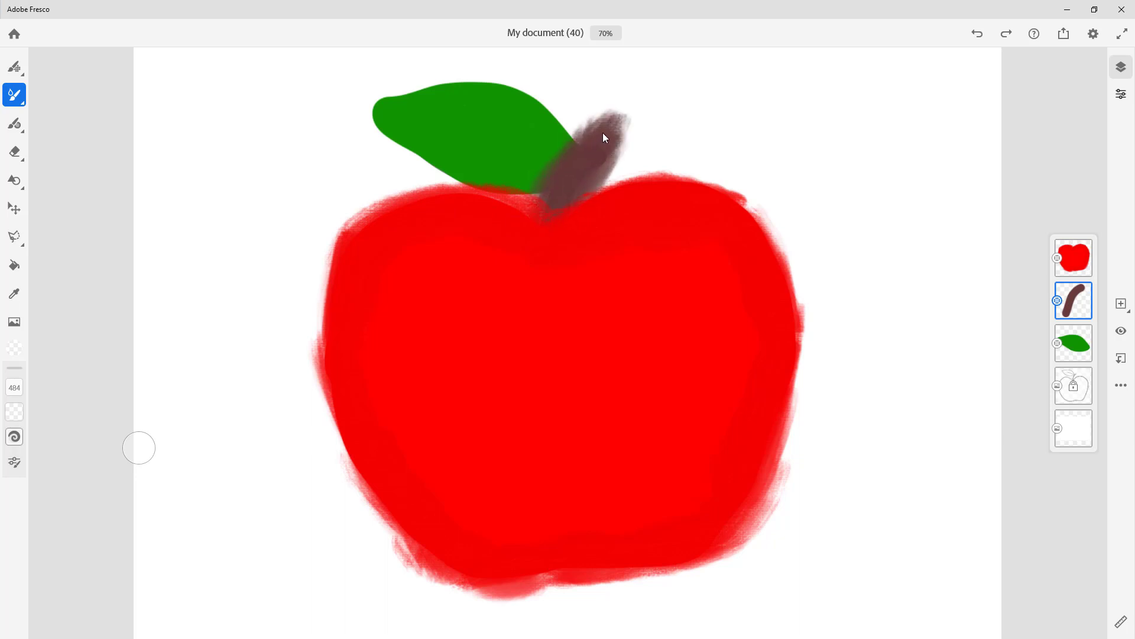
{"action": "left_click", "coordinate": [1073, 343]}
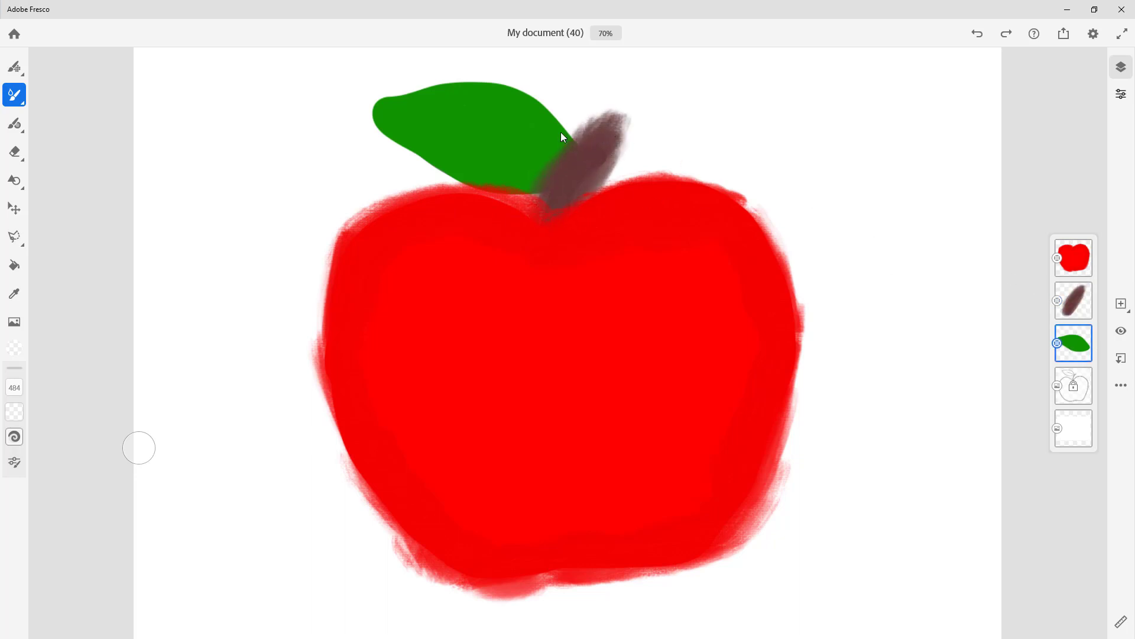
{"action": "mouse_move", "coordinate": [384, 123]}
{"action": "left_mouse_down"}
{"action": "mouse_move", "coordinate": [448, 158]}
{"action": "mouse_move", "coordinate": [521, 177]}
{"action": "mouse_move", "coordinate": [374, 106]}
{"action": "mouse_move", "coordinate": [486, 105]}
{"action": "mouse_move", "coordinate": [534, 133]}
{"action": "left_mouse_up"}
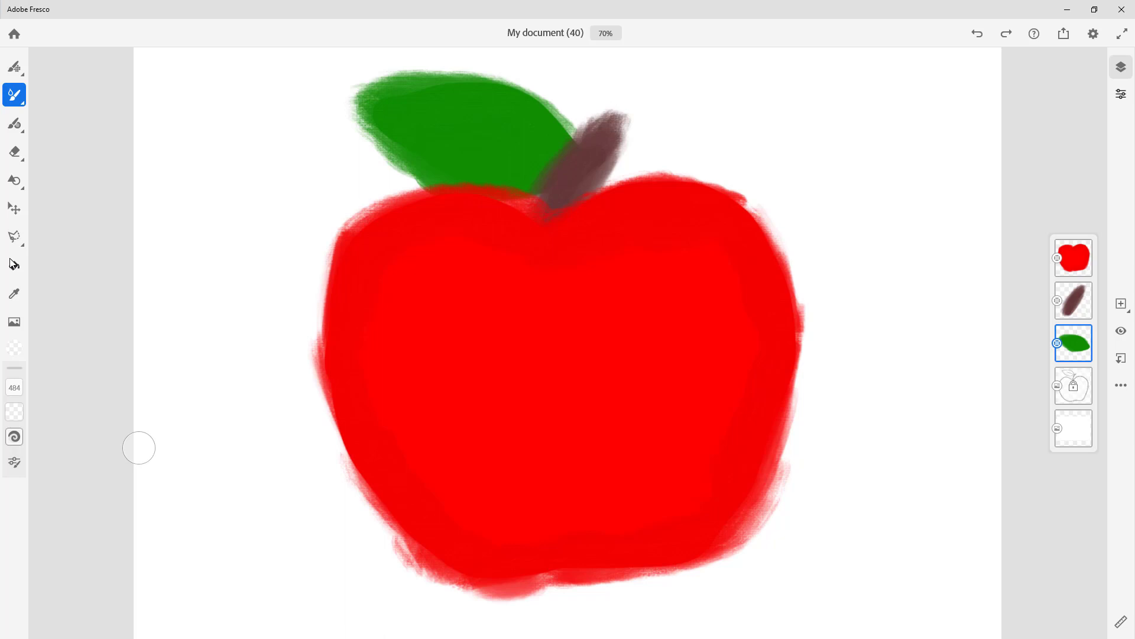
Choose the Watercolor wash soft live brush from the Watercolor category
{"action": "left_click", "coordinate": [16, 95]}
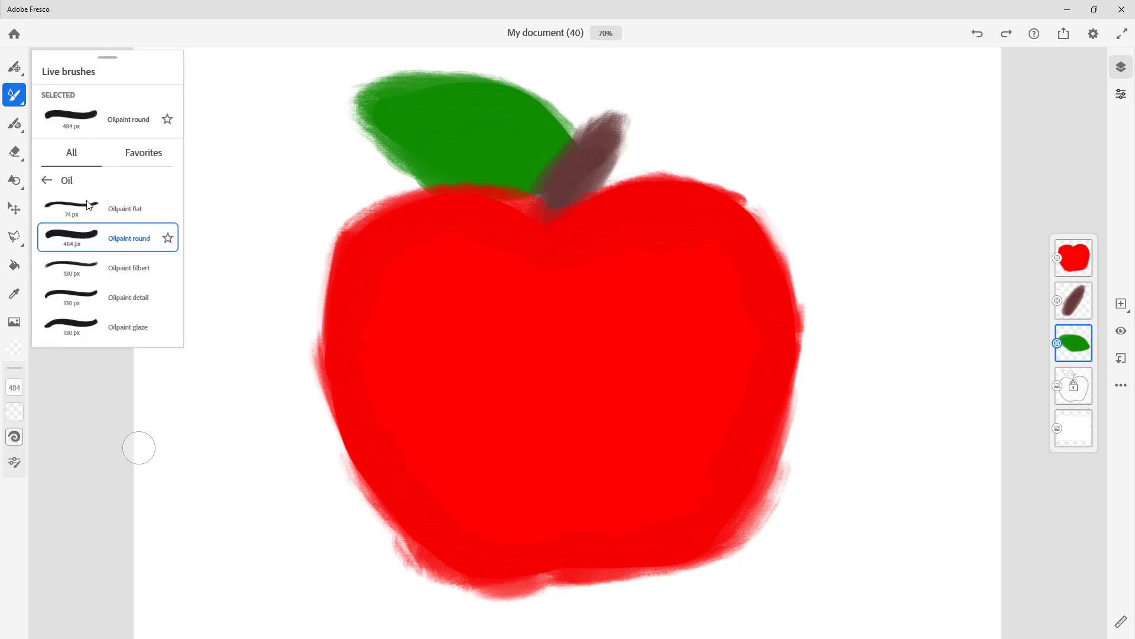
{"action": "left_click", "coordinate": [47, 180]}
{"action": "left_click", "coordinate": [86, 188]}
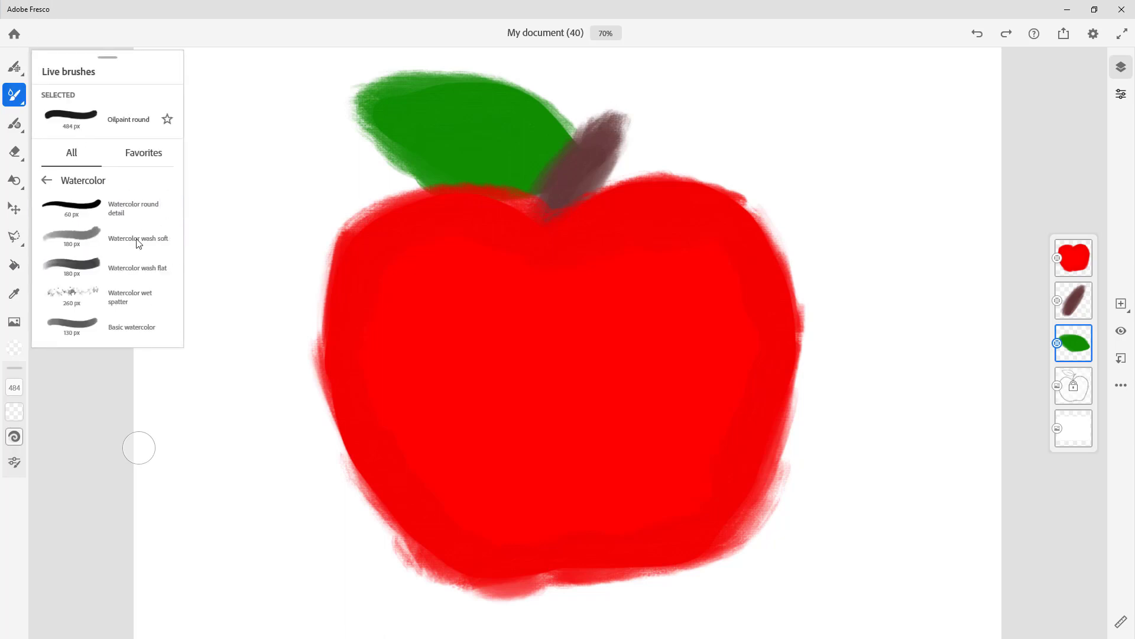
{"action": "left_click", "coordinate": [119, 237]}
Sample the apple's red as the paint colour, then make the apple body layer active
{"action": "left_click", "coordinate": [14, 294]}
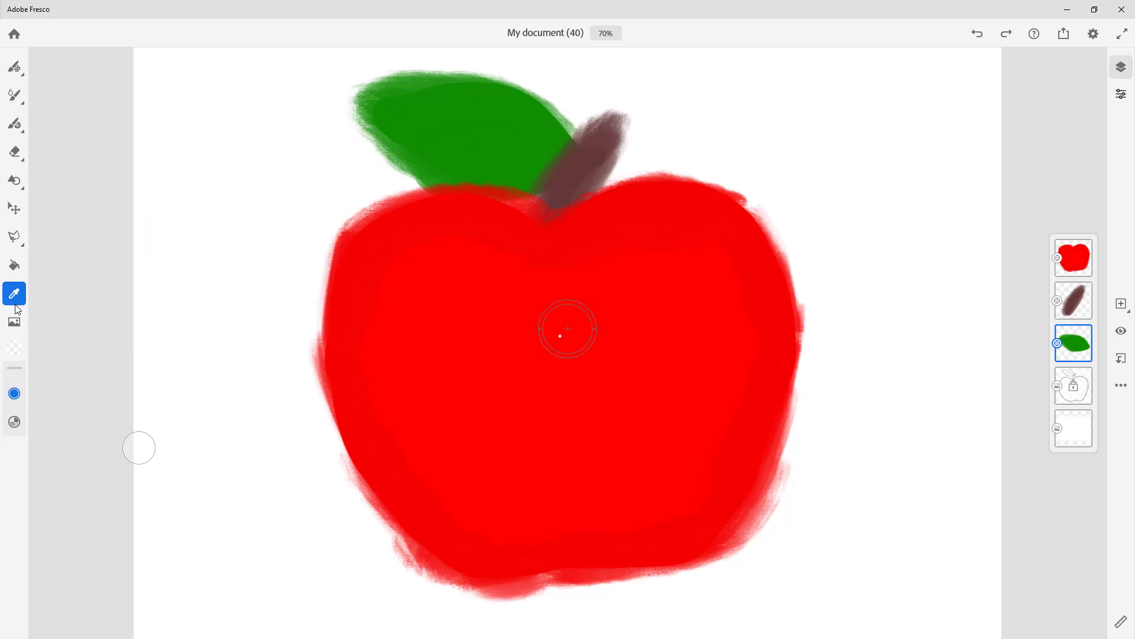
{"action": "left_click", "coordinate": [568, 329]}
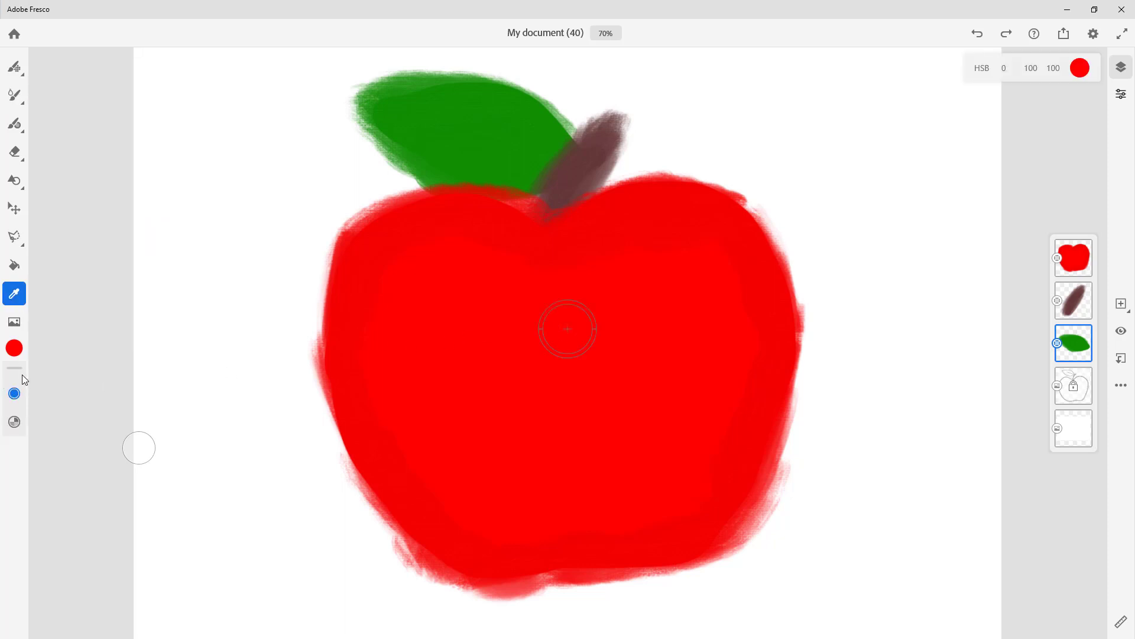
{"action": "left_click", "coordinate": [15, 349]}
{"action": "left_click_drag", "start_coordinate": [119, 289], "coordinate": [137, 272]}
{"action": "left_click_drag", "start_coordinate": [163, 317], "coordinate": [155, 278]}
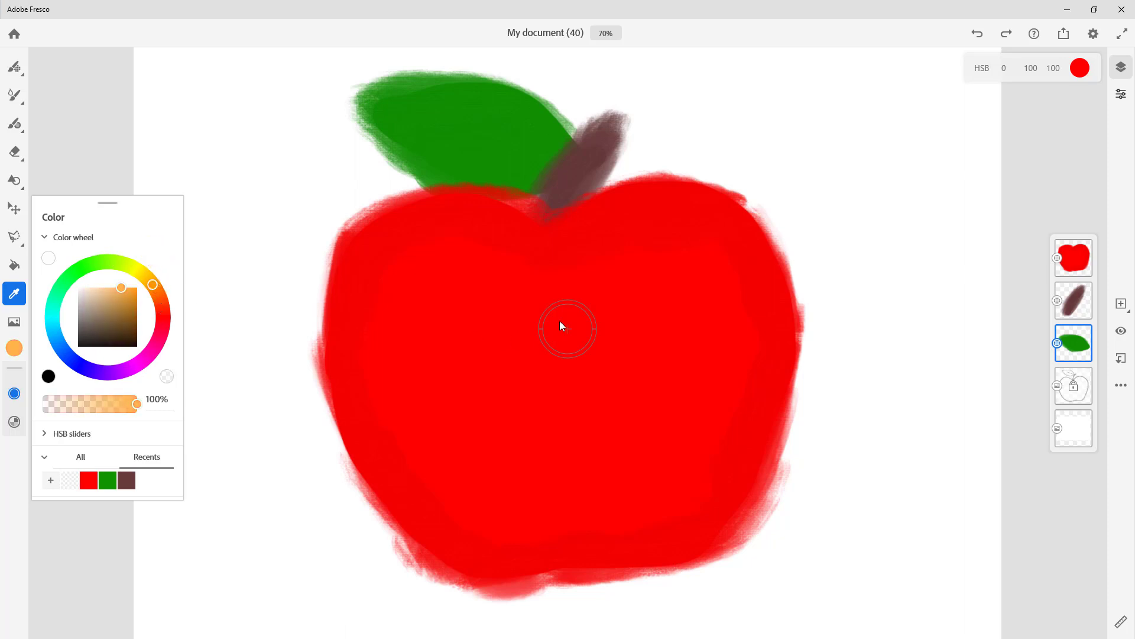
{"action": "left_click", "coordinate": [595, 330]}
{"action": "key", "text": "l"}
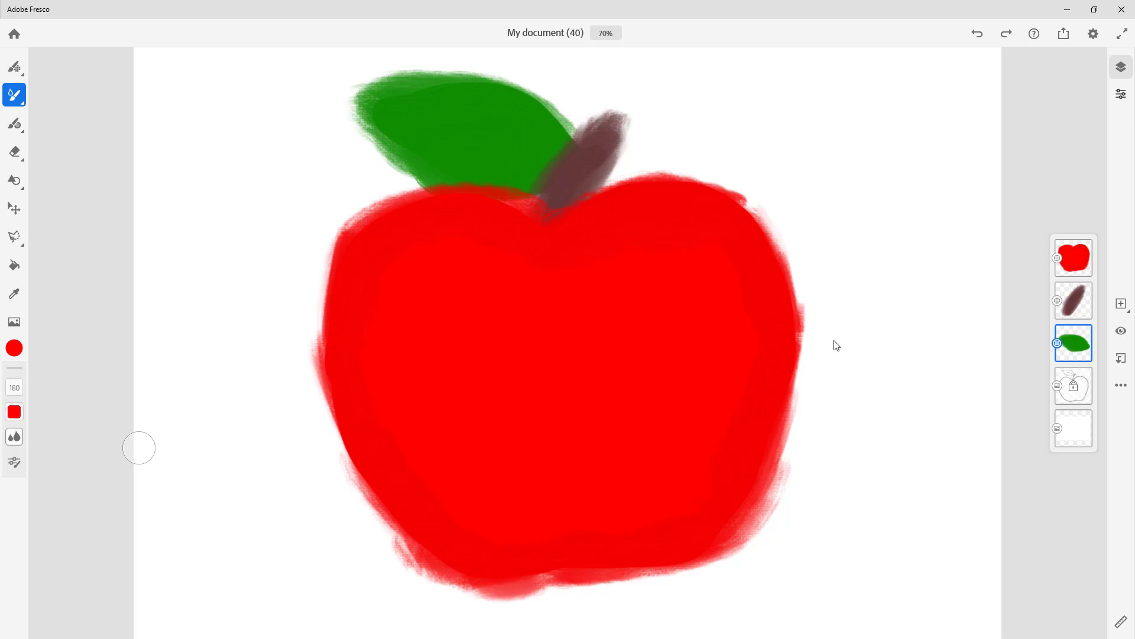
{"action": "left_click", "coordinate": [1072, 260]}
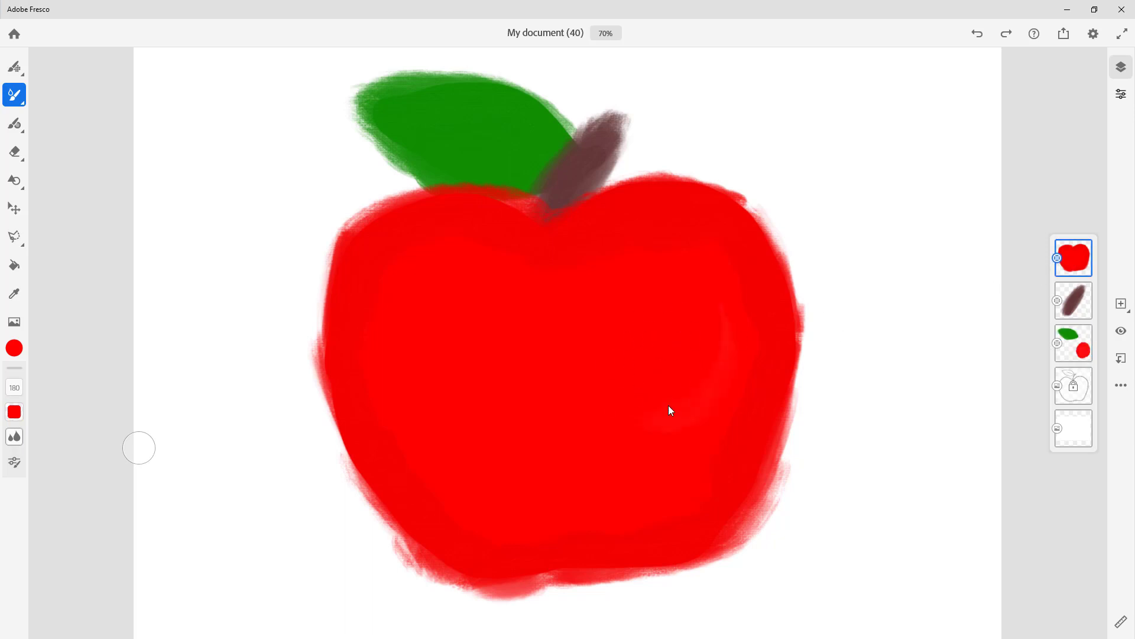
Paint lighter-red watercolor washes across the apple's centre
{"action": "left_click_drag", "start_coordinate": [595, 405], "coordinate": [655, 434]}
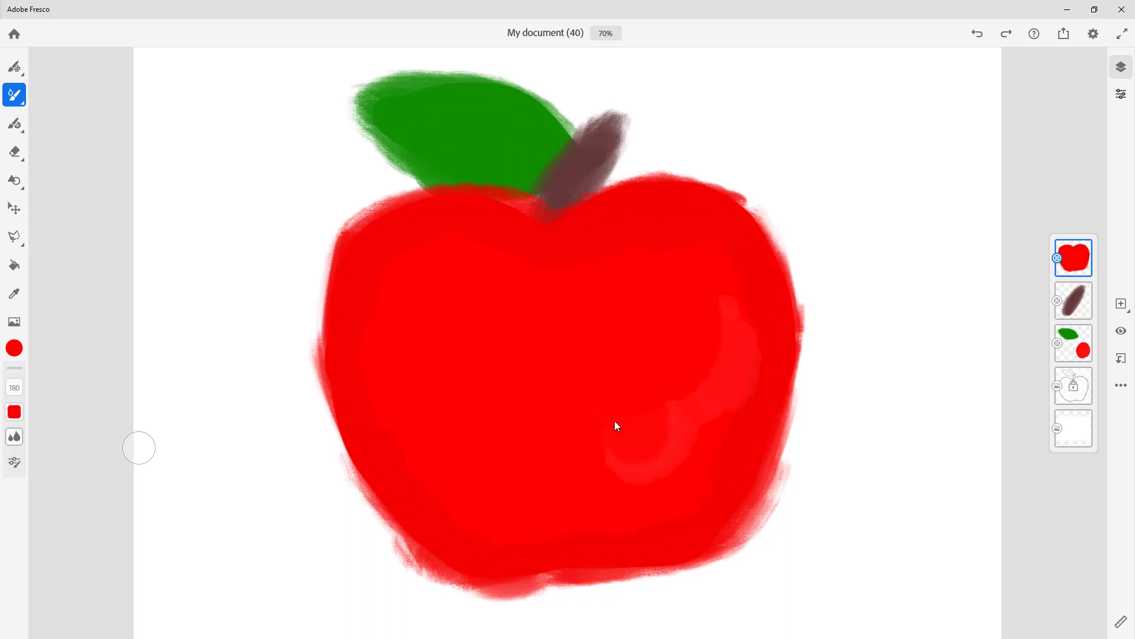
{"action": "left_click_drag", "start_coordinate": [489, 361], "coordinate": [530, 412]}
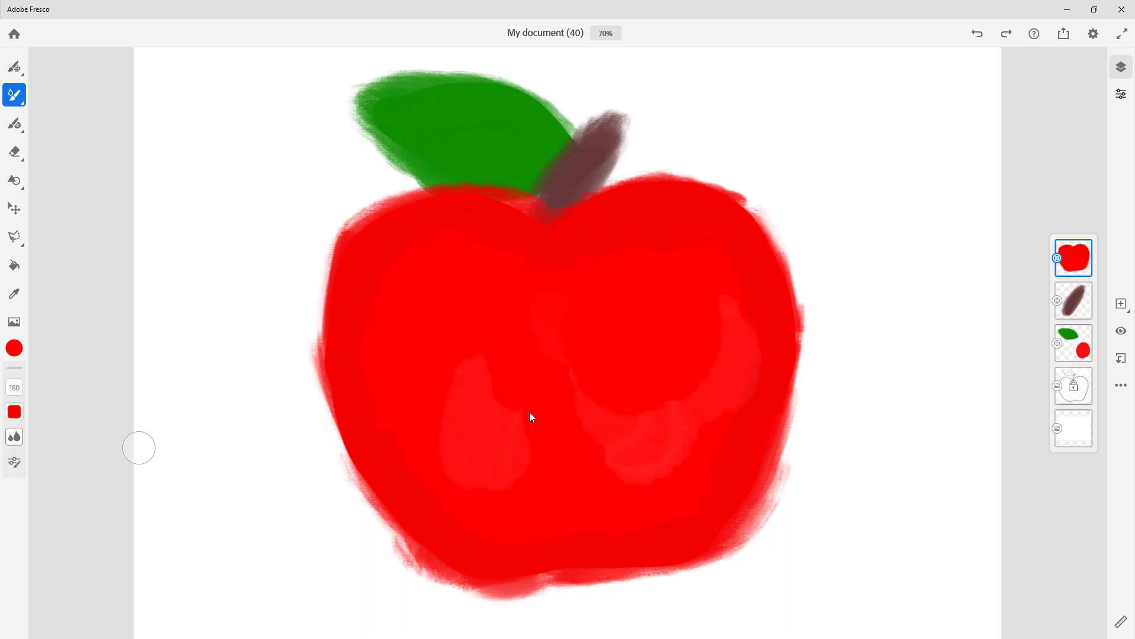
{"action": "left_click_drag", "start_coordinate": [467, 317], "coordinate": [545, 400]}
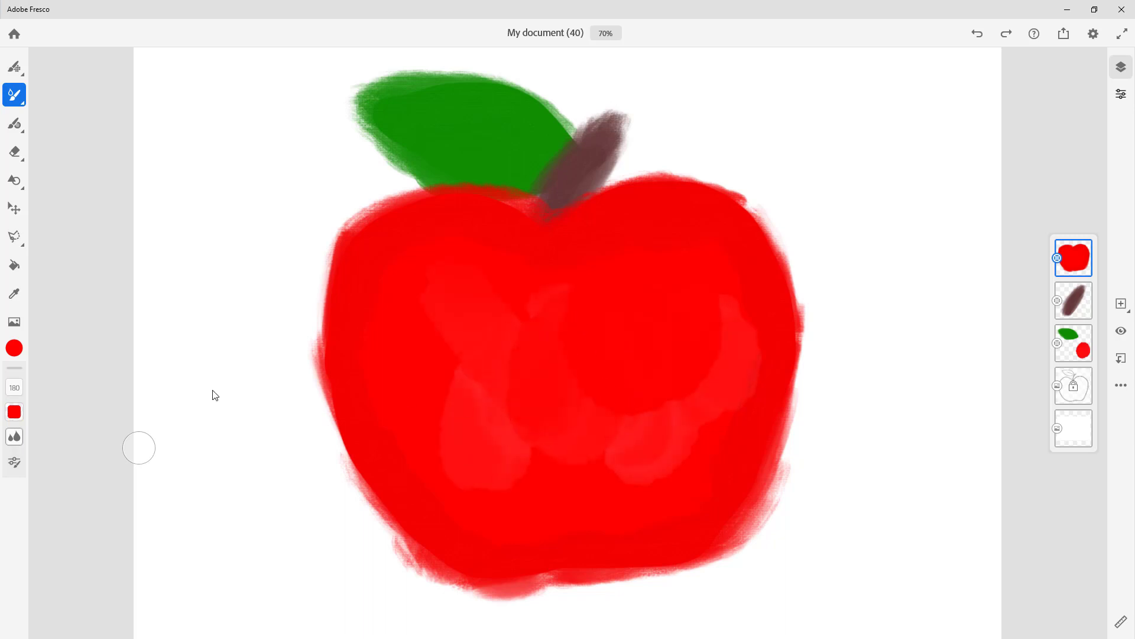
Switch the colour to yellow and paint a yellow-orange highlight on the apple's right side
{"action": "left_click", "coordinate": [14, 349]}
{"action": "left_click", "coordinate": [139, 272]}
{"action": "mouse_move", "coordinate": [650, 261]}
{"action": "left_mouse_down"}
{"action": "mouse_move", "coordinate": [682, 345]}
{"action": "mouse_move", "coordinate": [652, 377]}
{"action": "mouse_move", "coordinate": [631, 313]}
{"action": "mouse_move", "coordinate": [695, 291]}
{"action": "mouse_move", "coordinate": [643, 345]}
{"action": "mouse_move", "coordinate": [645, 426]}
{"action": "mouse_move", "coordinate": [665, 375]}
{"action": "mouse_move", "coordinate": [604, 386]}
{"action": "mouse_move", "coordinate": [591, 288]}
{"action": "mouse_move", "coordinate": [600, 416]}
{"action": "mouse_move", "coordinate": [722, 368]}
{"action": "mouse_move", "coordinate": [735, 305]}
{"action": "mouse_move", "coordinate": [698, 426]}
{"action": "left_mouse_up"}
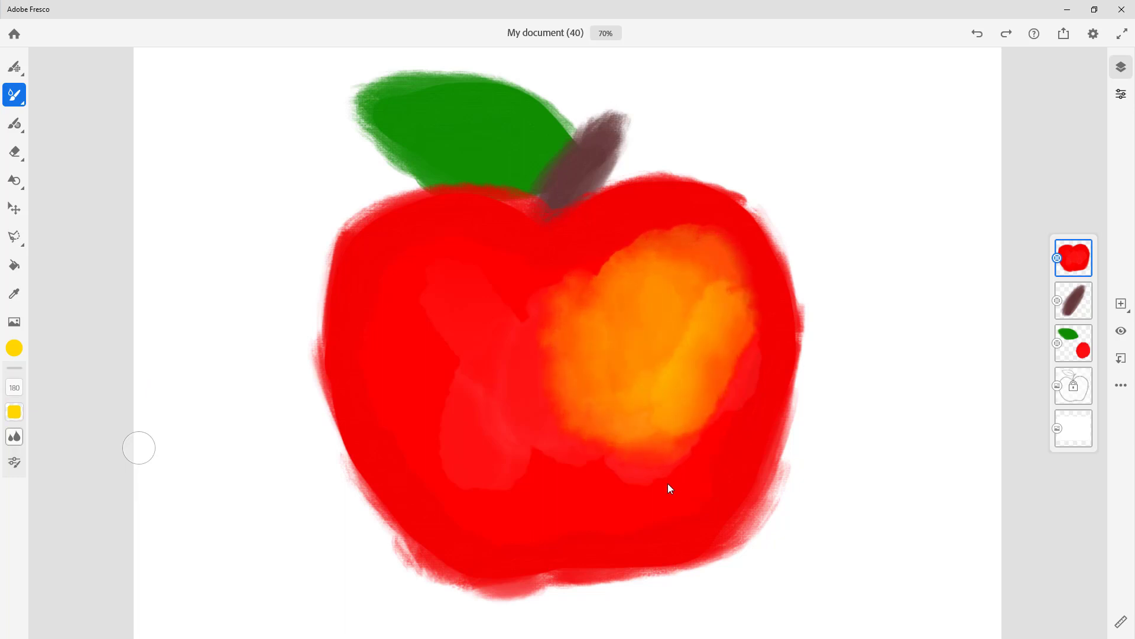
{"action": "left_click_drag", "start_coordinate": [597, 445], "coordinate": [538, 438]}
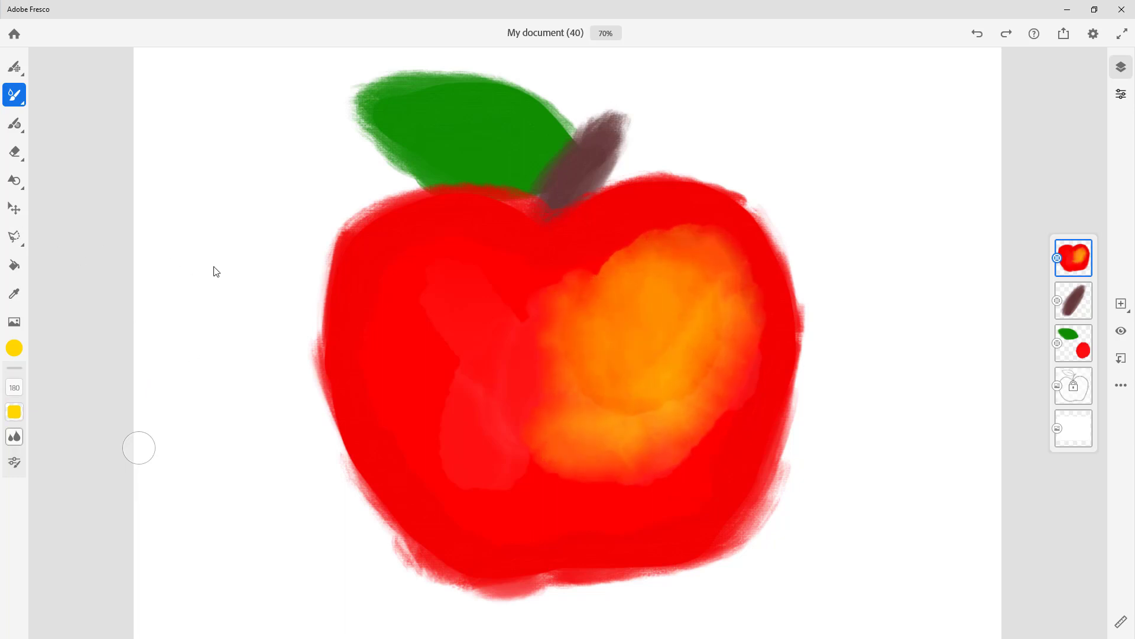
Undo the yellow strokes and shift the paint colour to orange
{"action": "key", "text": "ctrl+z"}
{"action": "key", "text": "ctrl+z"}
{"action": "key", "text": "ctrl+z"}
{"action": "key", "text": "ctrl+z"}
{"action": "key", "text": "ctrl+z"}
{"action": "key", "text": "ctrl+z"}
{"action": "key", "text": "ctrl+z"}
{"action": "key", "text": "ctrl+z"}
{"action": "left_click", "coordinate": [14, 347]}
{"action": "left_click_drag", "start_coordinate": [145, 276], "coordinate": [155, 292]}
Paint orange washes over the apple's right, centre, upper left and dark notch, undoing a stray dab
{"action": "mouse_move", "coordinate": [654, 328]}
{"action": "left_mouse_down"}
{"action": "mouse_move", "coordinate": [670, 293]}
{"action": "mouse_move", "coordinate": [699, 359]}
{"action": "mouse_move", "coordinate": [703, 316]}
{"action": "mouse_move", "coordinate": [704, 427]}
{"action": "left_mouse_up"}
{"action": "left_click_drag", "start_coordinate": [631, 385], "coordinate": [617, 428]}
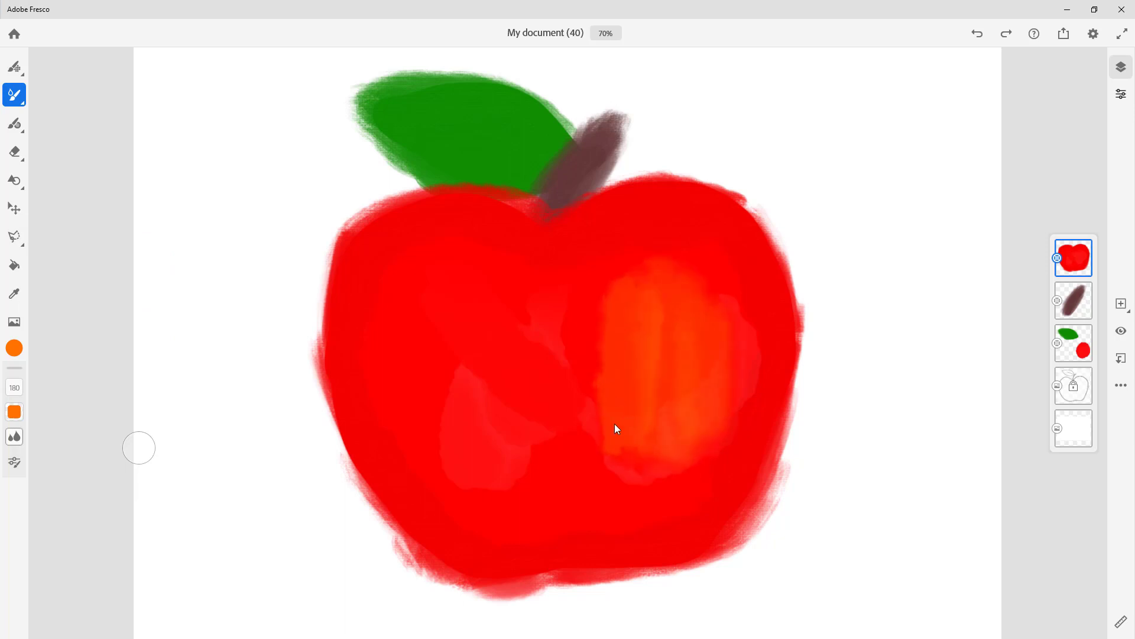
{"action": "mouse_move", "coordinate": [692, 408]}
{"action": "left_mouse_down"}
{"action": "mouse_move", "coordinate": [705, 378]}
{"action": "mouse_move", "coordinate": [609, 384]}
{"action": "mouse_move", "coordinate": [581, 313]}
{"action": "left_mouse_up"}
{"action": "mouse_move", "coordinate": [475, 365]}
{"action": "left_mouse_down"}
{"action": "mouse_move", "coordinate": [472, 475]}
{"action": "mouse_move", "coordinate": [505, 462]}
{"action": "mouse_move", "coordinate": [526, 421]}
{"action": "mouse_move", "coordinate": [545, 425]}
{"action": "mouse_move", "coordinate": [554, 402]}
{"action": "mouse_move", "coordinate": [560, 414]}
{"action": "mouse_move", "coordinate": [619, 407]}
{"action": "mouse_move", "coordinate": [646, 438]}
{"action": "mouse_move", "coordinate": [684, 421]}
{"action": "mouse_move", "coordinate": [707, 451]}
{"action": "left_mouse_up"}
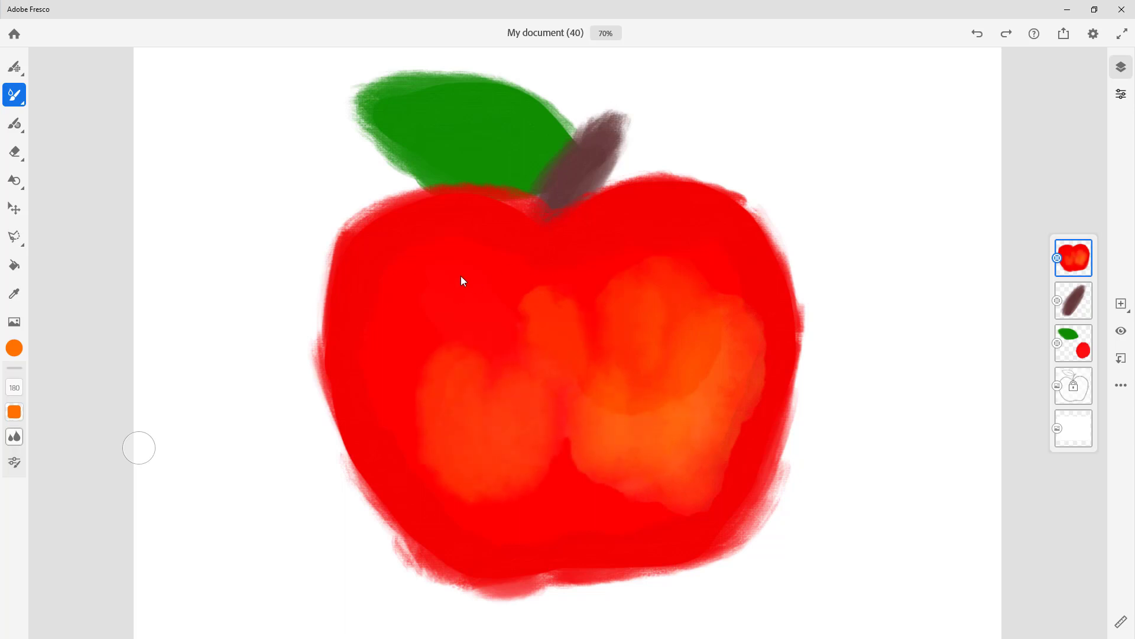
{"action": "left_click_drag", "start_coordinate": [462, 280], "coordinate": [533, 311]}
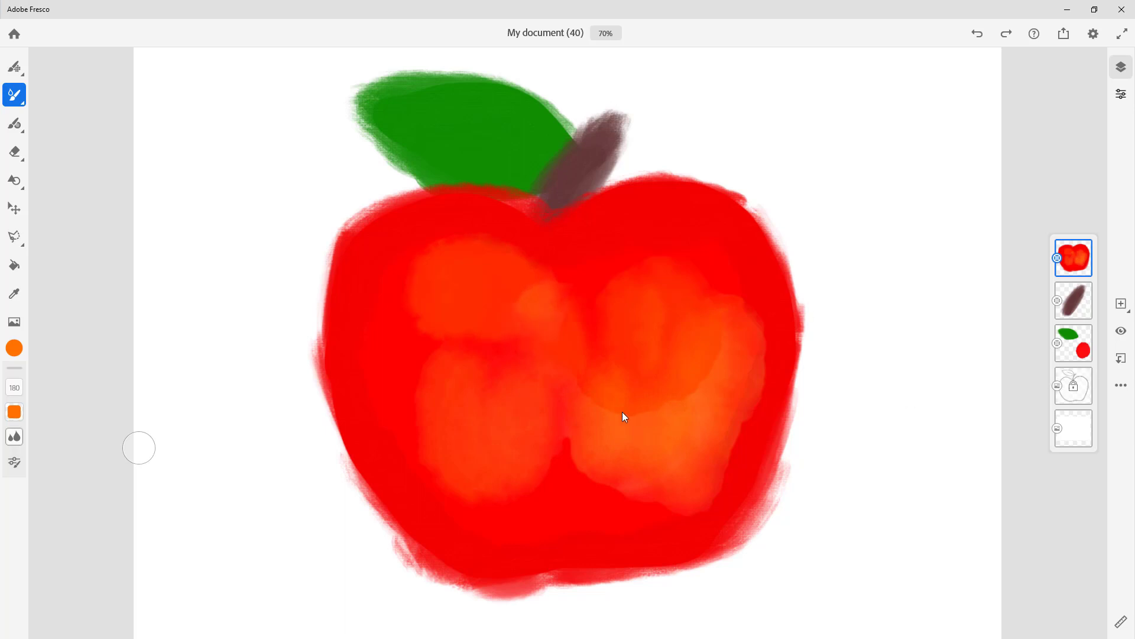
{"action": "left_click_drag", "start_coordinate": [552, 448], "coordinate": [571, 467]}
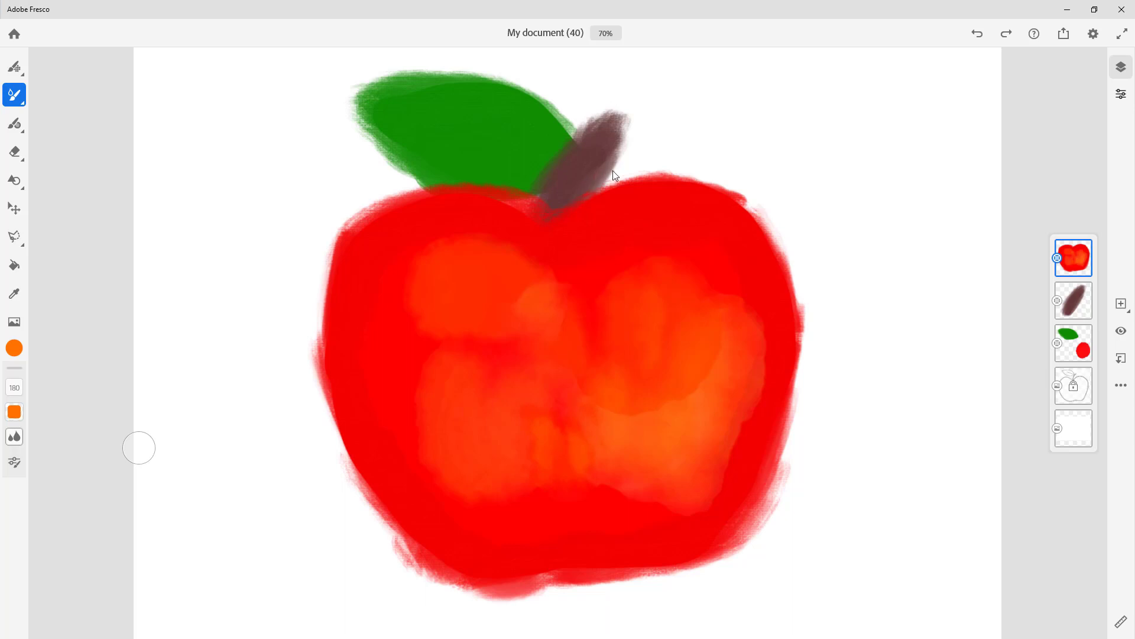
{"action": "mouse_move", "coordinate": [555, 193]}
{"action": "left_mouse_down"}
{"action": "mouse_move", "coordinate": [535, 171]}
{"action": "mouse_move", "coordinate": [567, 178]}
{"action": "left_mouse_up"}
{"action": "key", "text": "ctrl+z"}
Make the stem layer active and set a pale peach paint colour
{"action": "left_click", "coordinate": [1074, 301]}
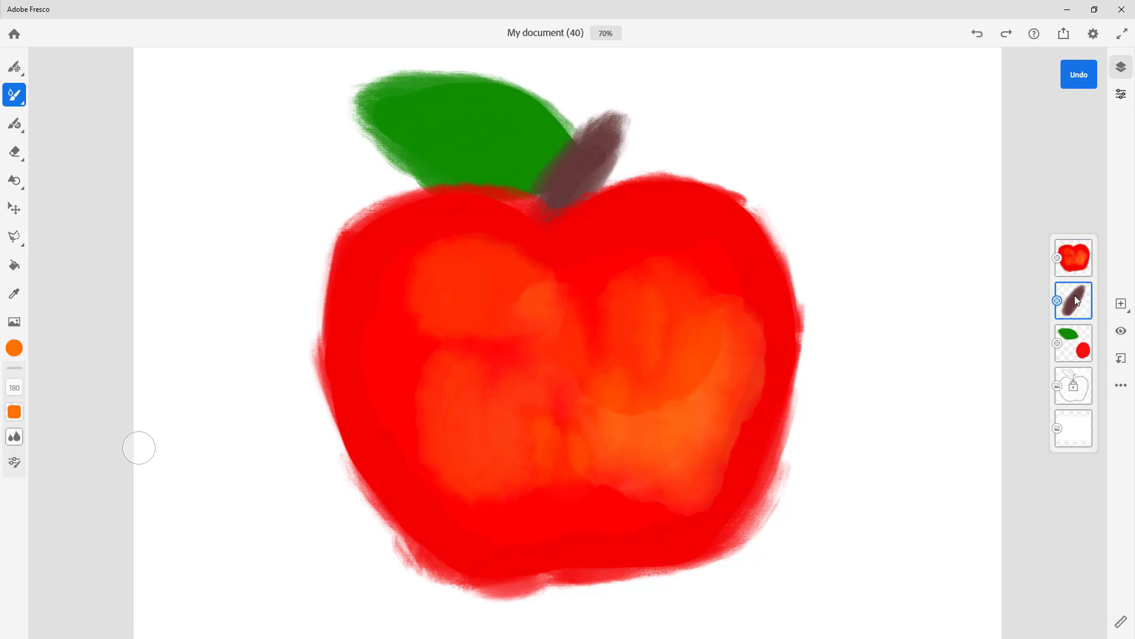
{"action": "left_click", "coordinate": [14, 348]}
{"action": "left_click_drag", "start_coordinate": [110, 310], "coordinate": [94, 287]}
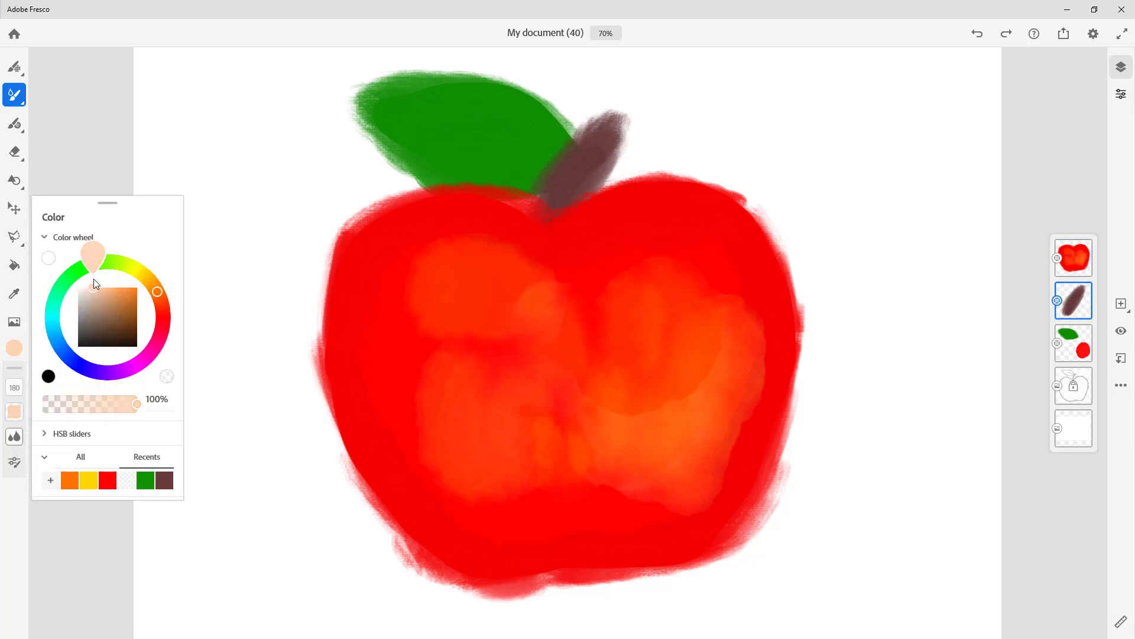
{"action": "left_click", "coordinate": [606, 168]}
Try peach dabs on the stem base and top, undoing both
{"action": "left_click_drag", "start_coordinate": [553, 185], "coordinate": [535, 175]}
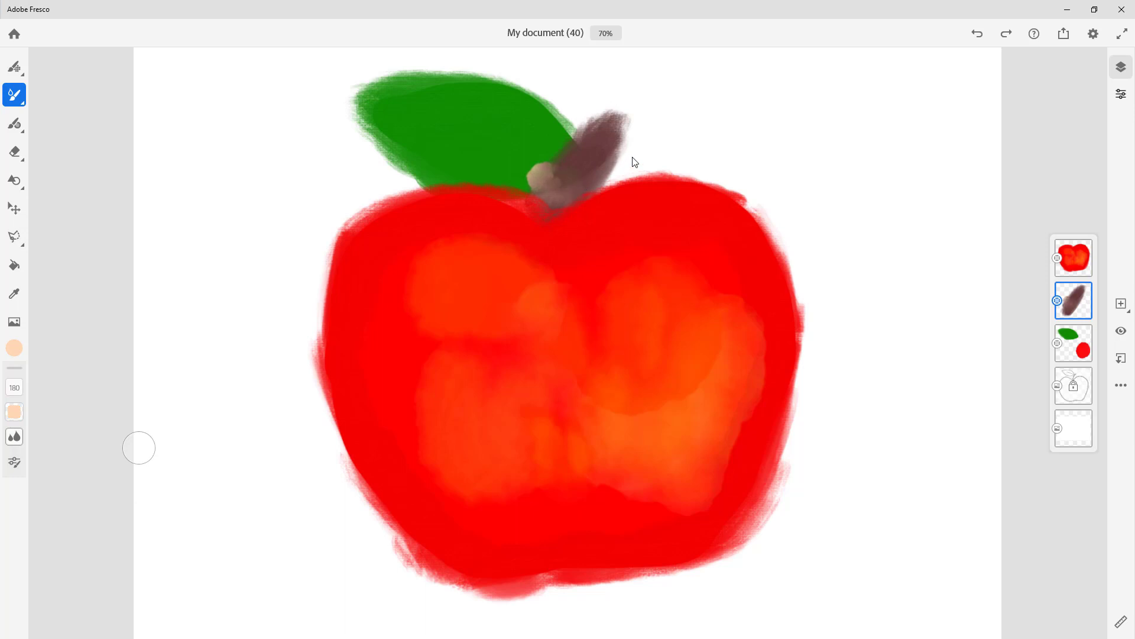
{"action": "key", "text": "ctrl+z"}
{"action": "left_click_drag", "start_coordinate": [633, 136], "coordinate": [624, 118]}
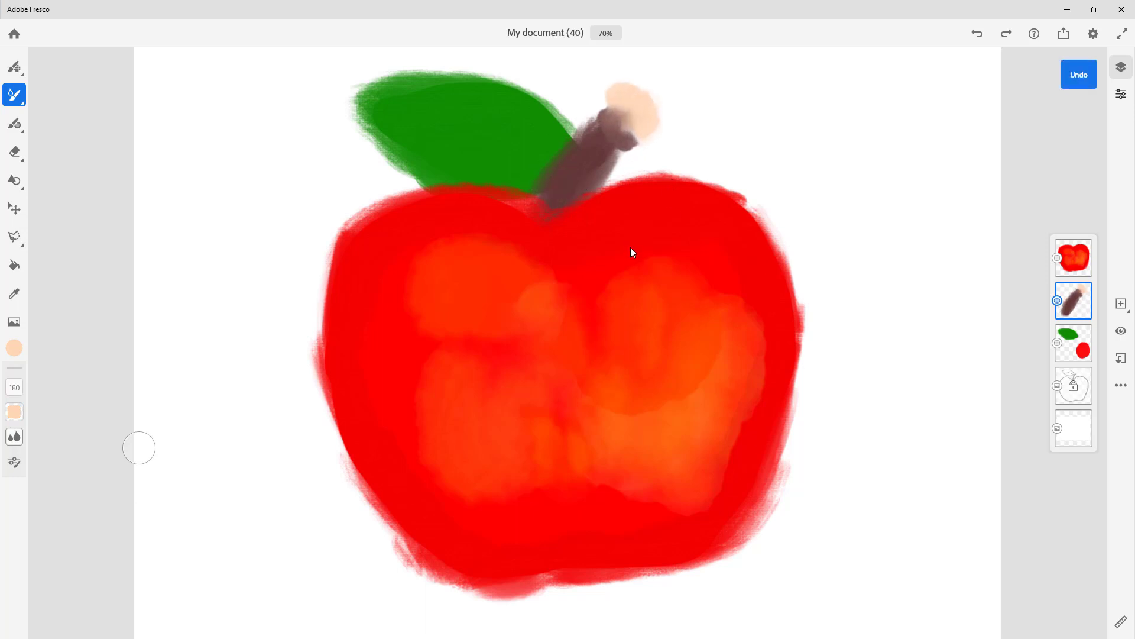
{"action": "key", "text": "ctrl+z"}
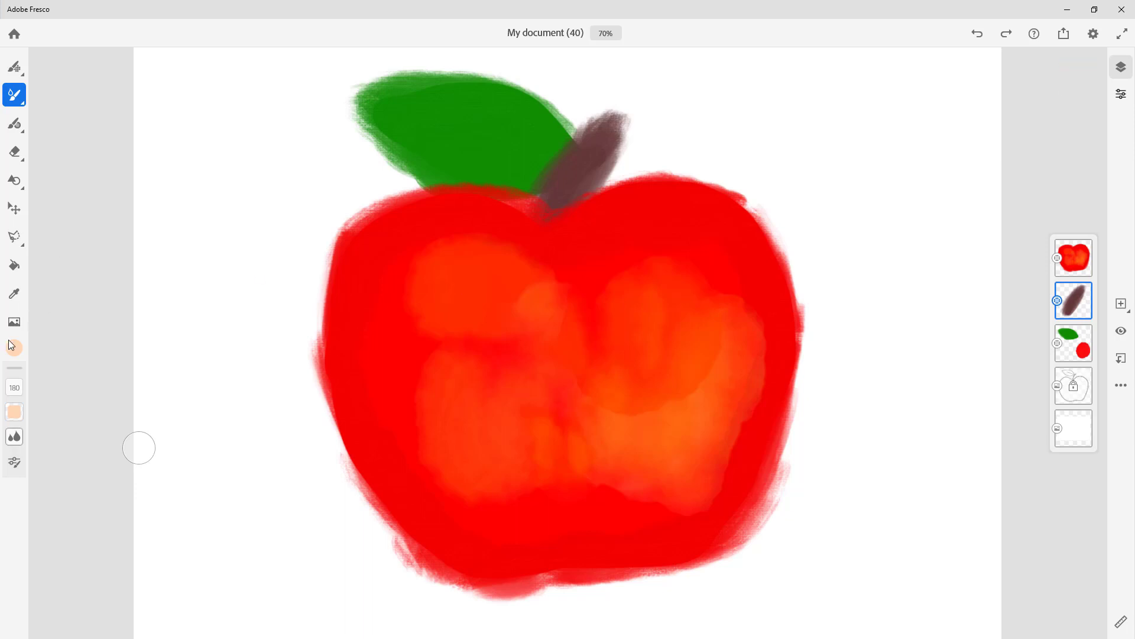
Eyedrop the leaf's green and make the leaf layer active
{"action": "left_click", "coordinate": [16, 294]}
{"action": "left_click", "coordinate": [715, 175]}
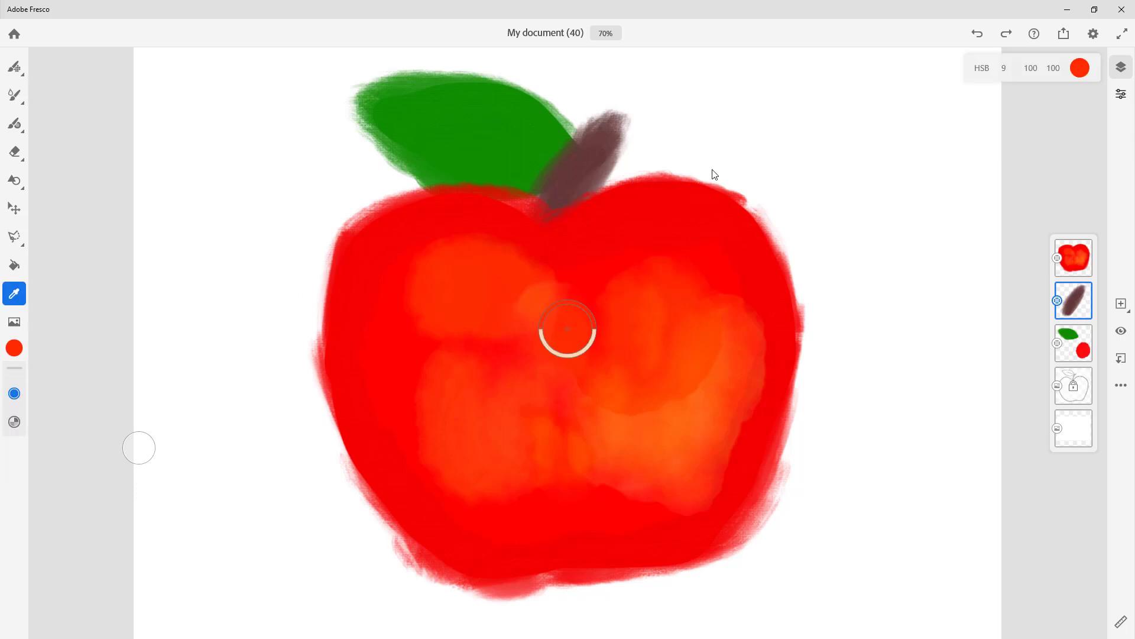
{"action": "left_click", "coordinate": [472, 118]}
{"action": "left_click", "coordinate": [1080, 333]}
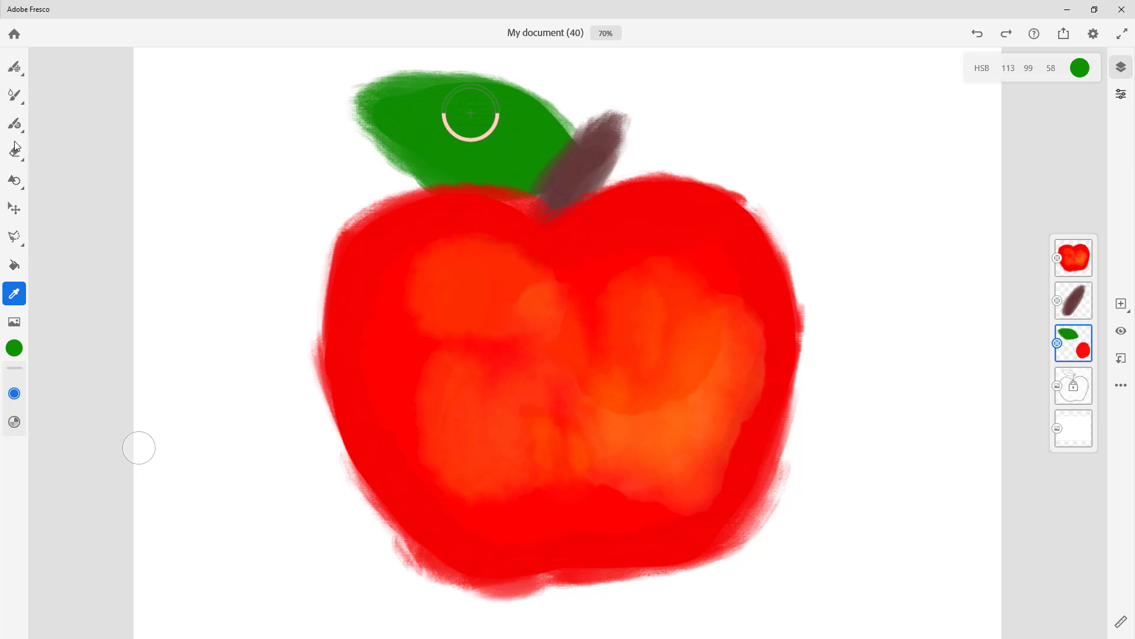
Lighten the green toward yellow-green and paint a highlight across the leaf's middle
{"action": "left_click", "coordinate": [14, 95]}
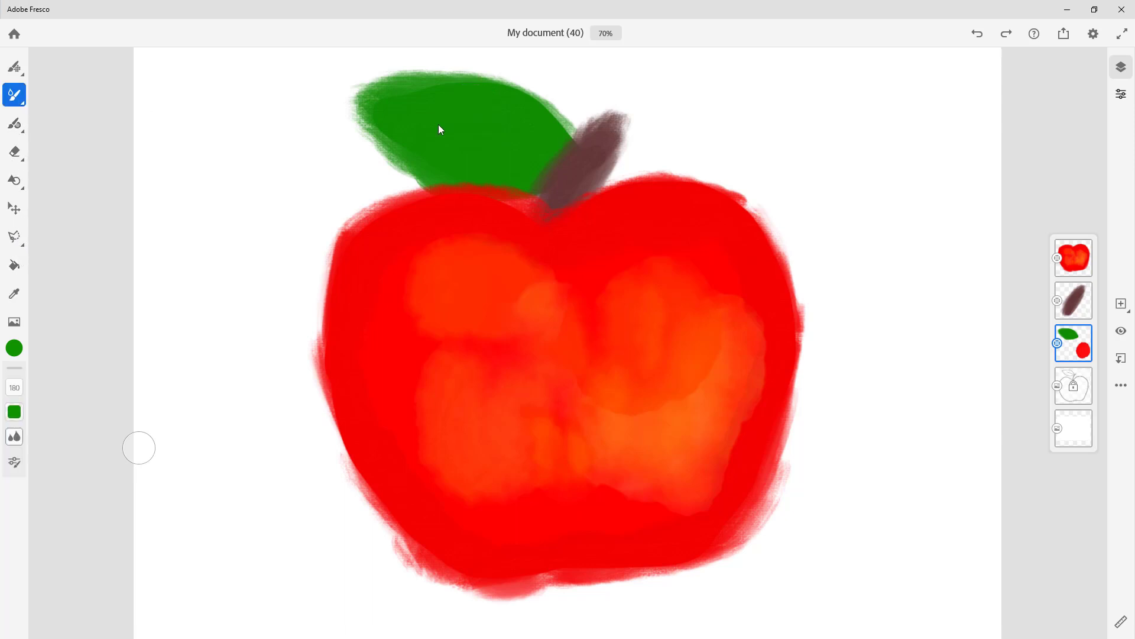
{"action": "left_click", "coordinate": [14, 348]}
{"action": "left_click_drag", "start_coordinate": [95, 258], "coordinate": [105, 249]}
{"action": "left_click", "coordinate": [132, 286]}
{"action": "left_click_drag", "start_coordinate": [443, 118], "coordinate": [456, 142]}
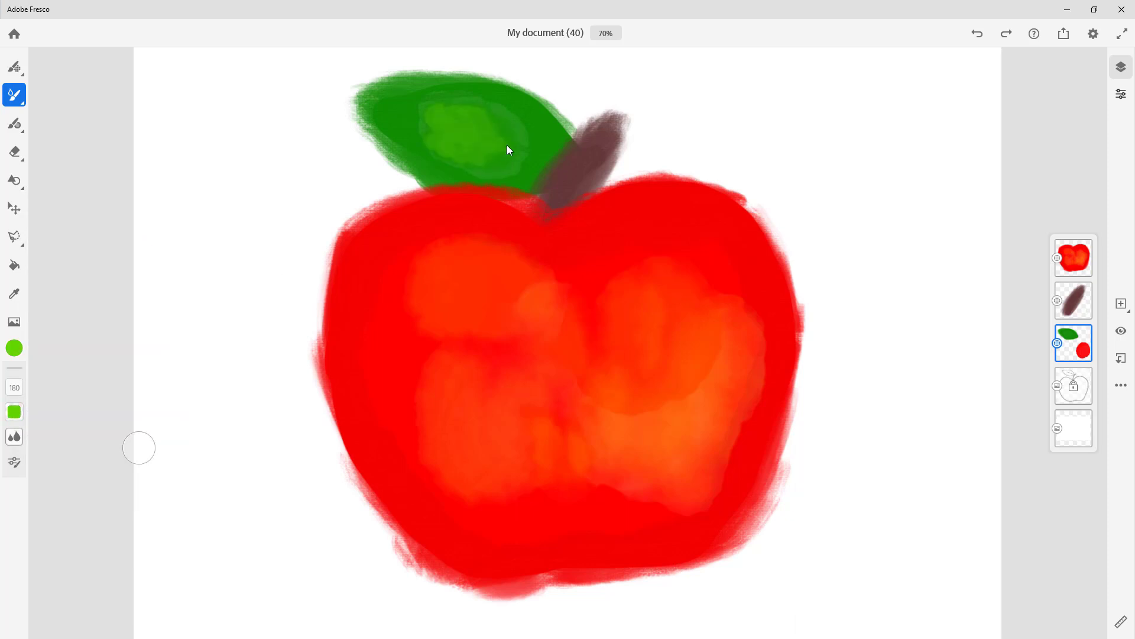